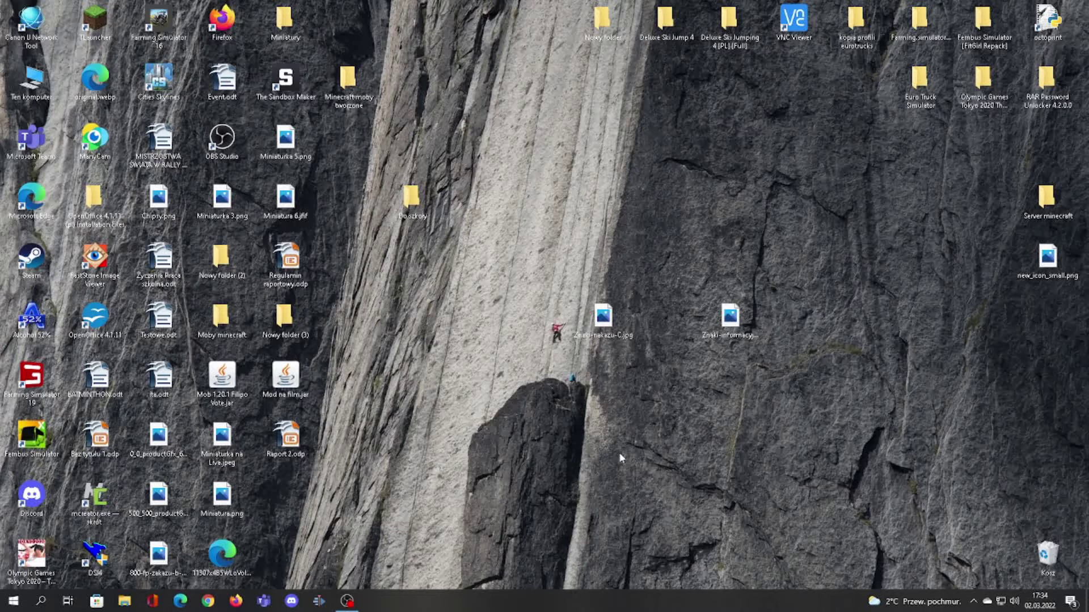
Launch MCreator and view its user interface settings without changing them.
double_click(93, 499)
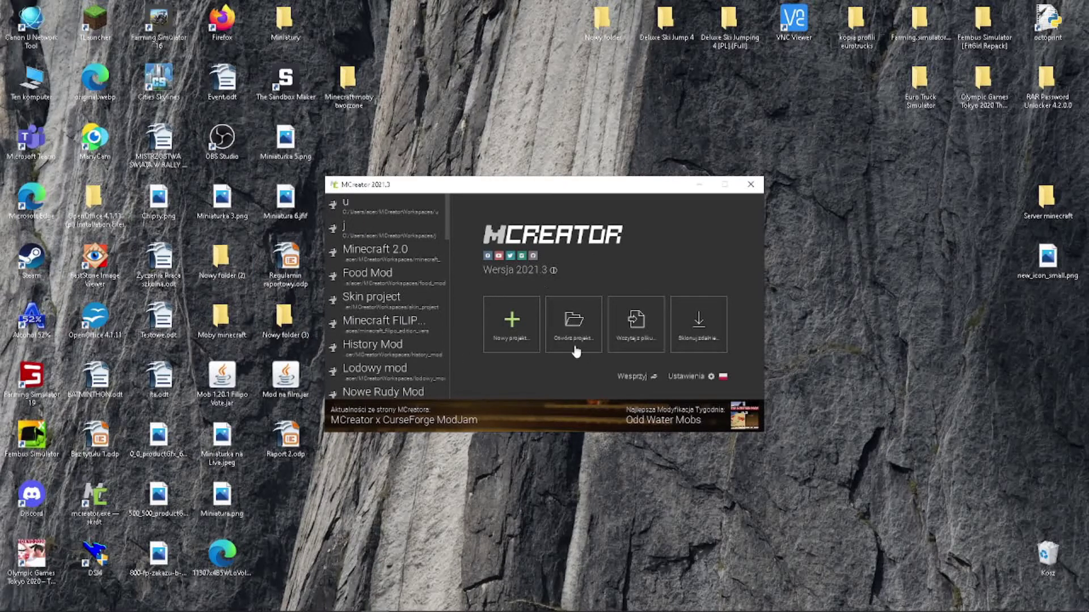
click(716, 381)
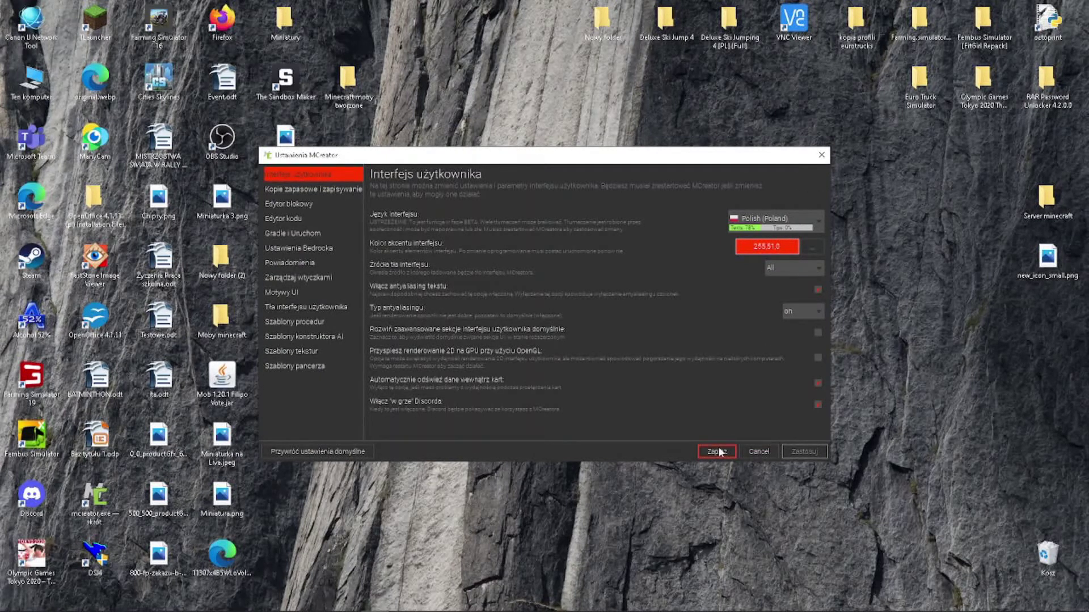
click(820, 154)
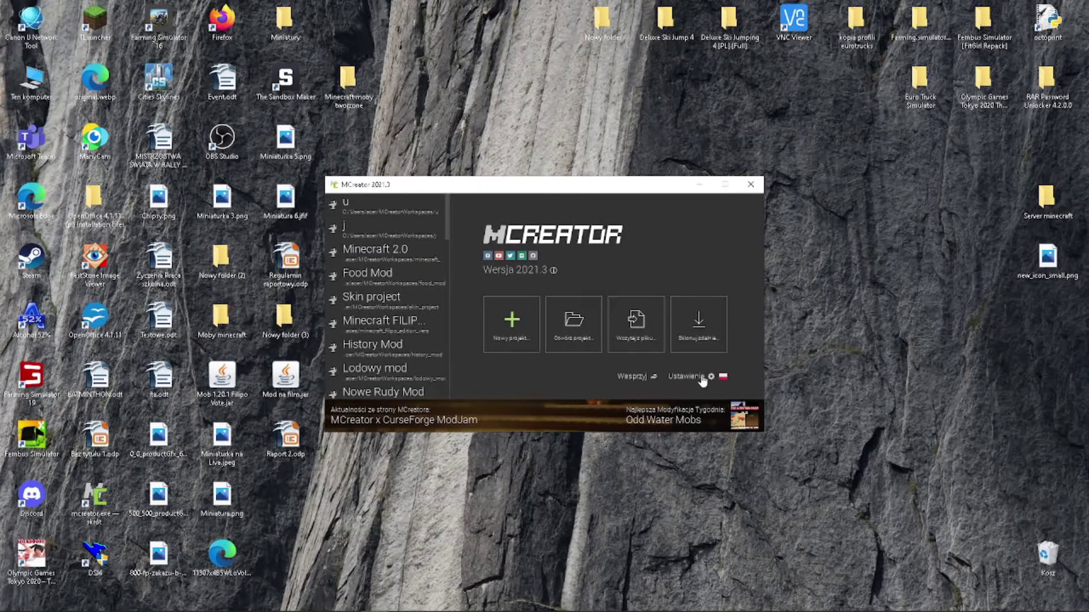
Create a new Minecraft Forge mod workspace with the display name Kowal_Mode and close the browser window that appears.
click(499, 317)
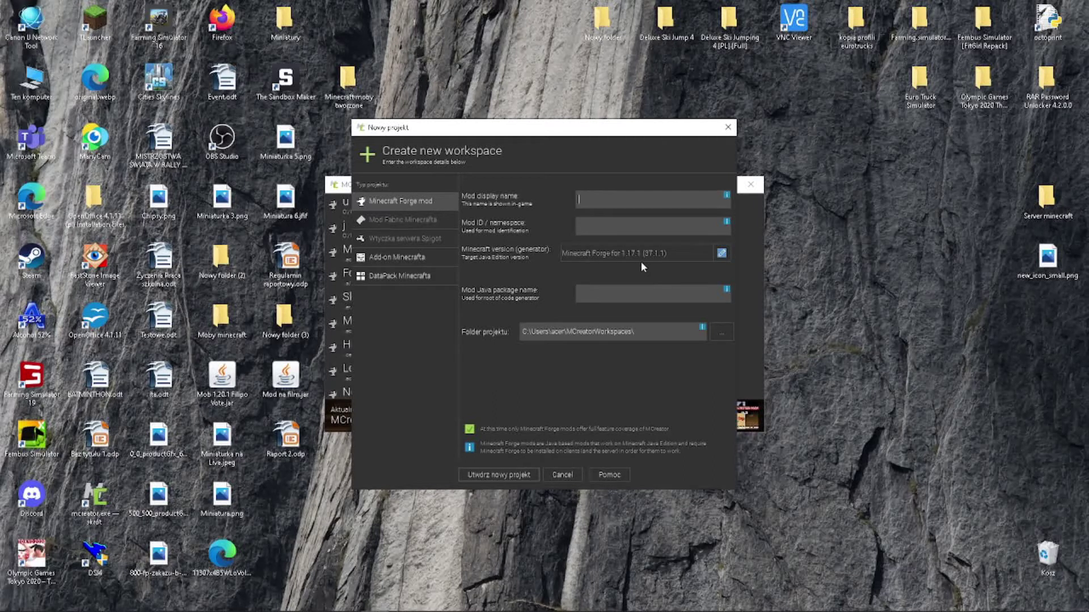
text(Kowal)
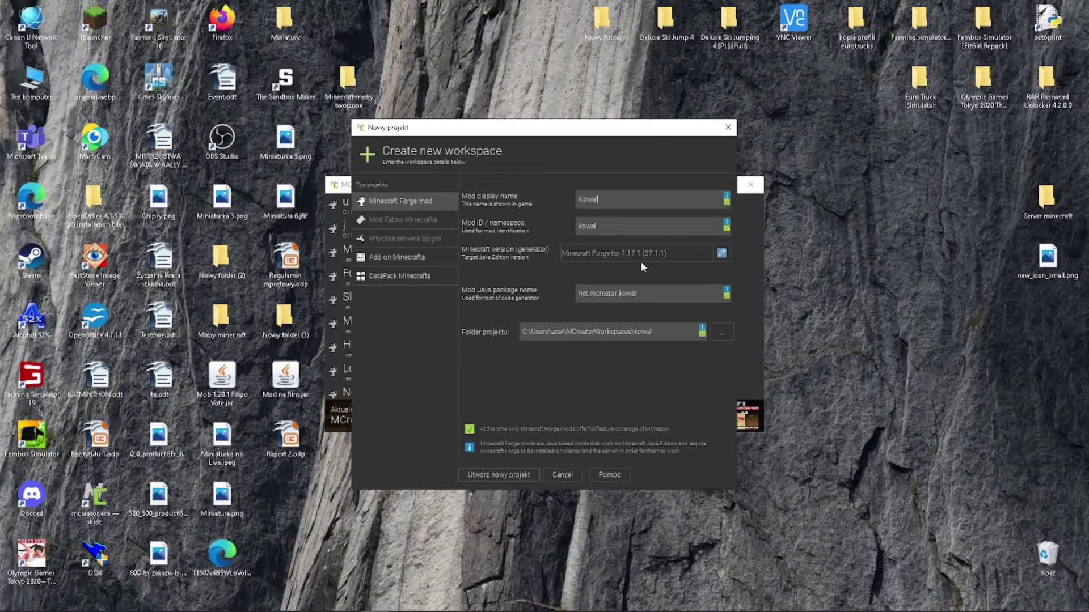
text(_Mode)
click(508, 476)
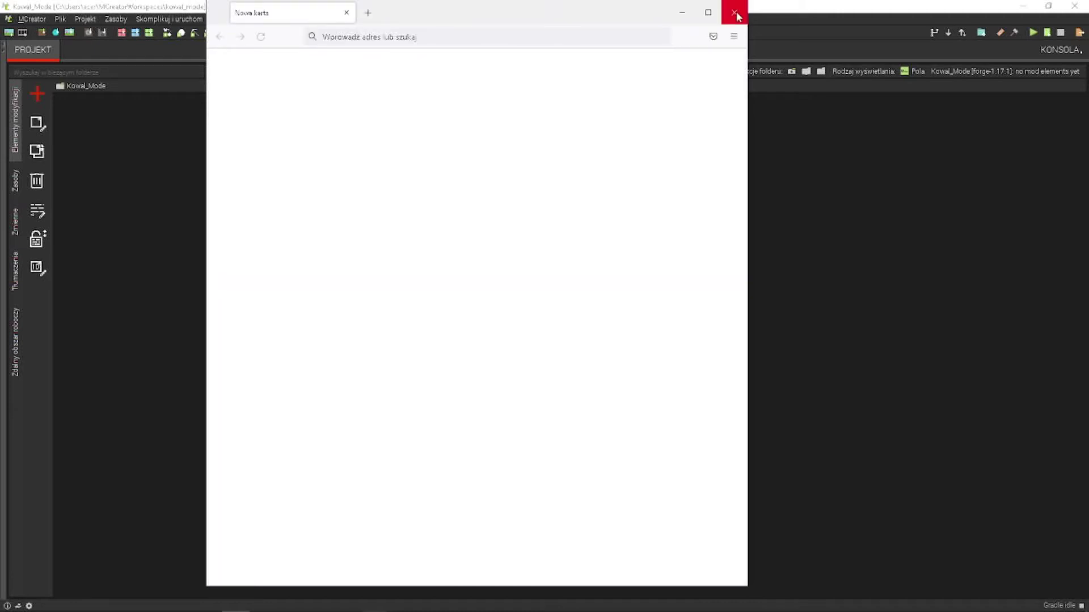
click(735, 13)
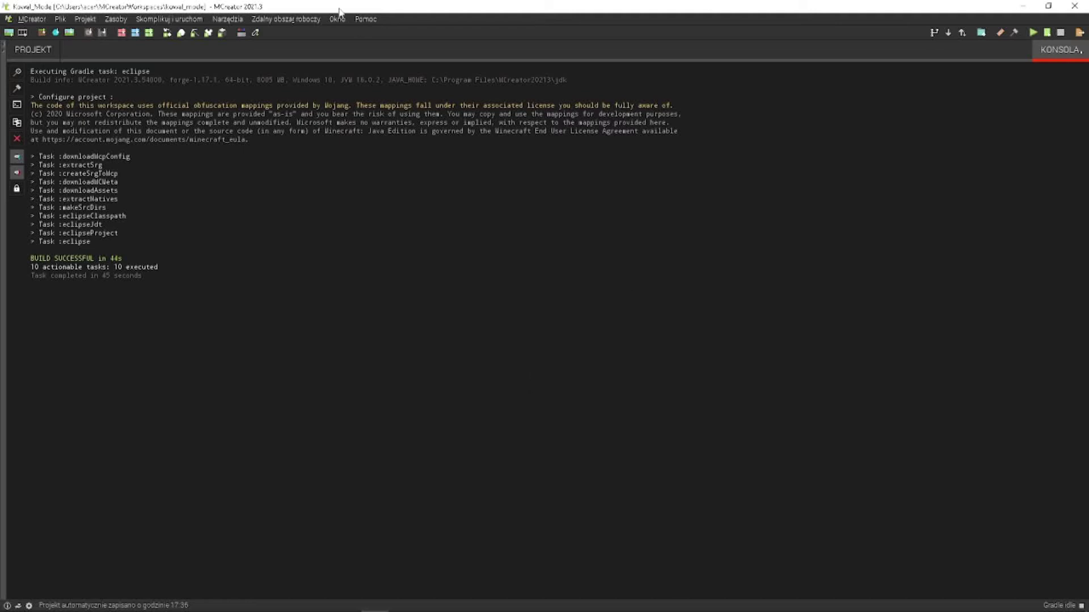
Return to the project workspace and look over the available mod element types.
click(31, 51)
click(37, 93)
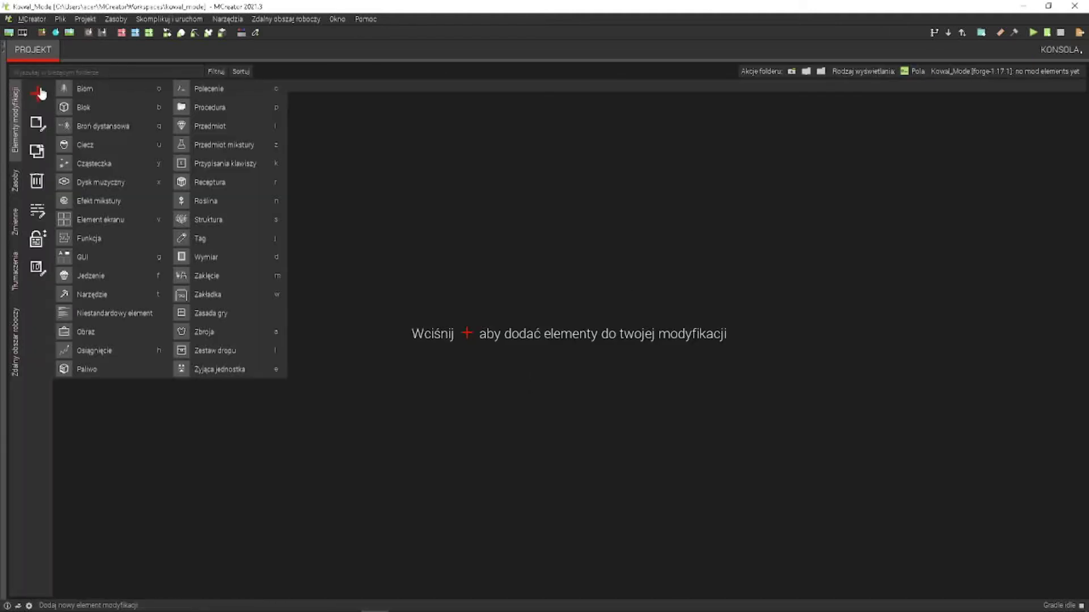
click(381, 207)
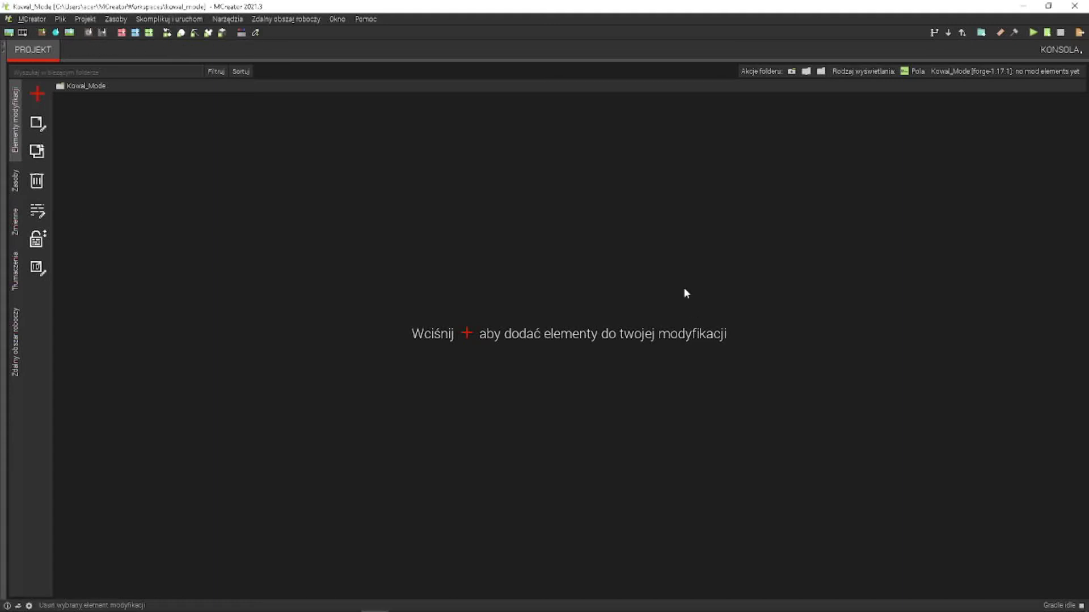
Create a gem-based ore pack named Srebro with the grey accent colour 153,153,153 and power factor 1.
click(182, 34)
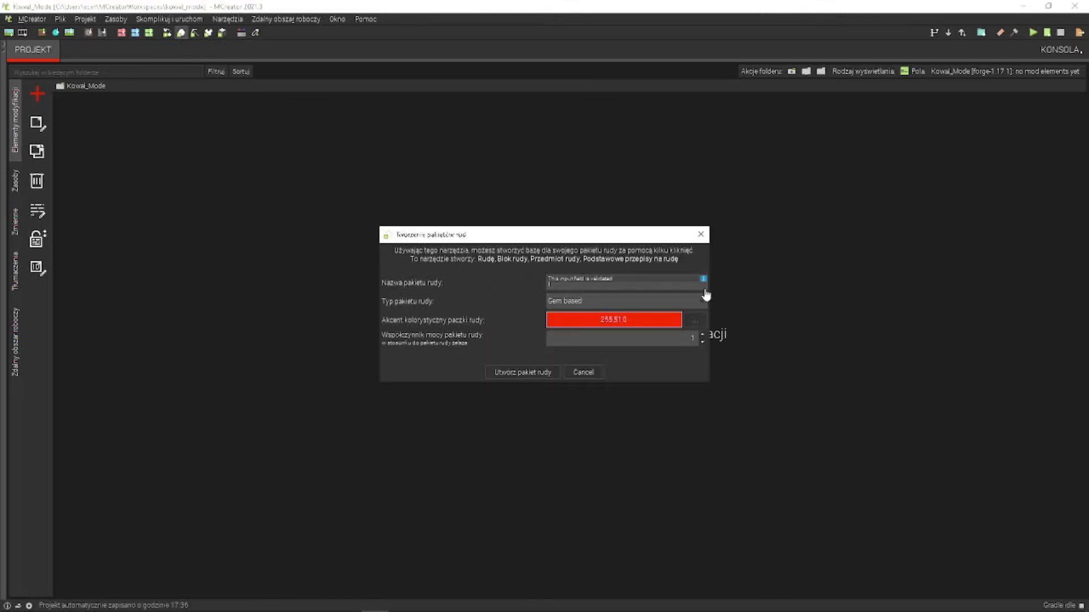
text(Srebro)
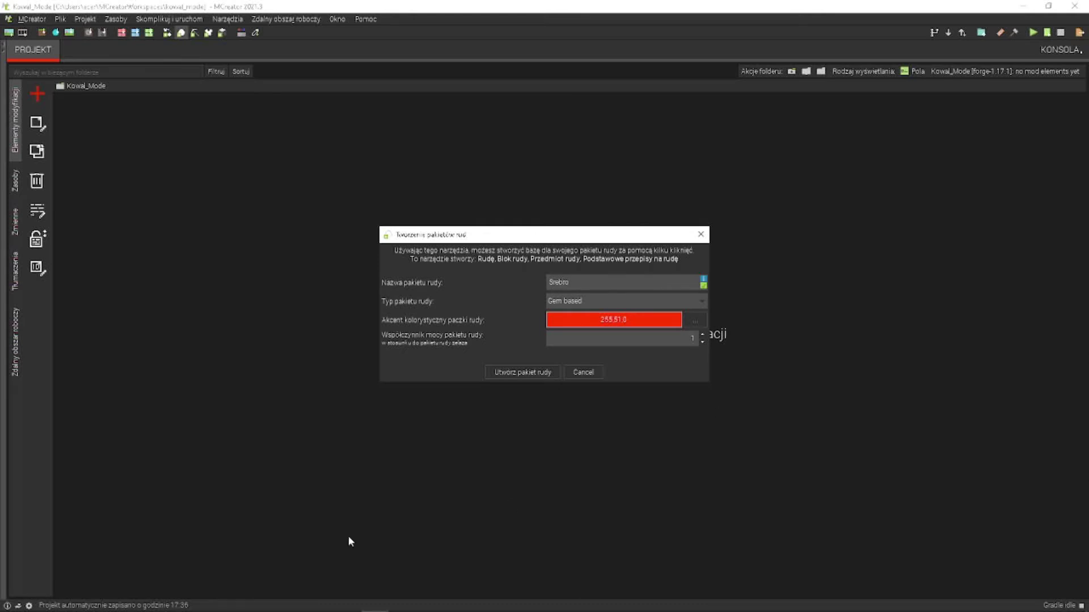
click(695, 320)
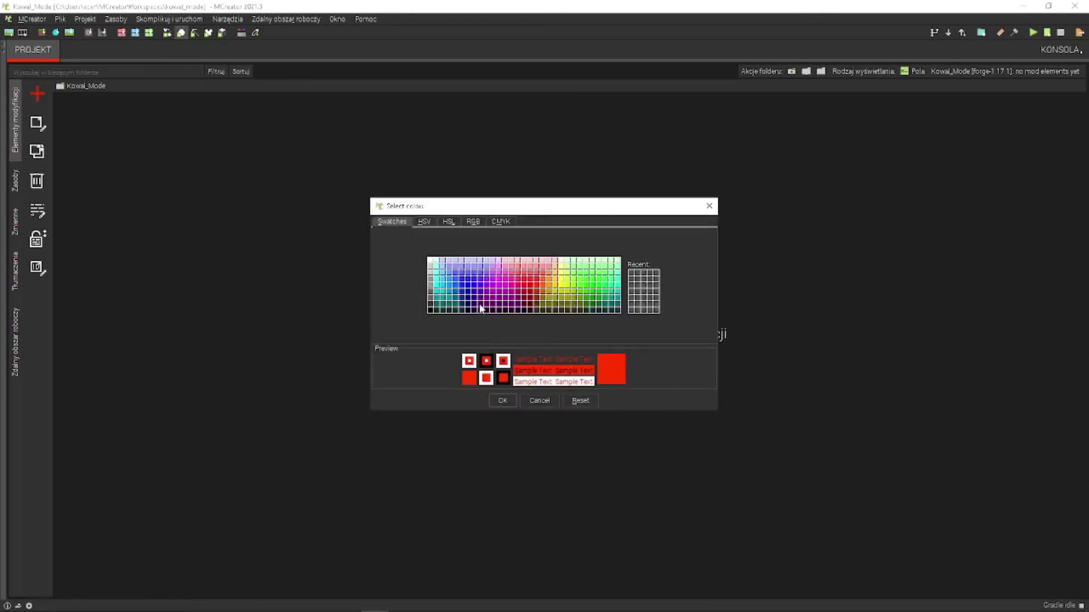
click(431, 282)
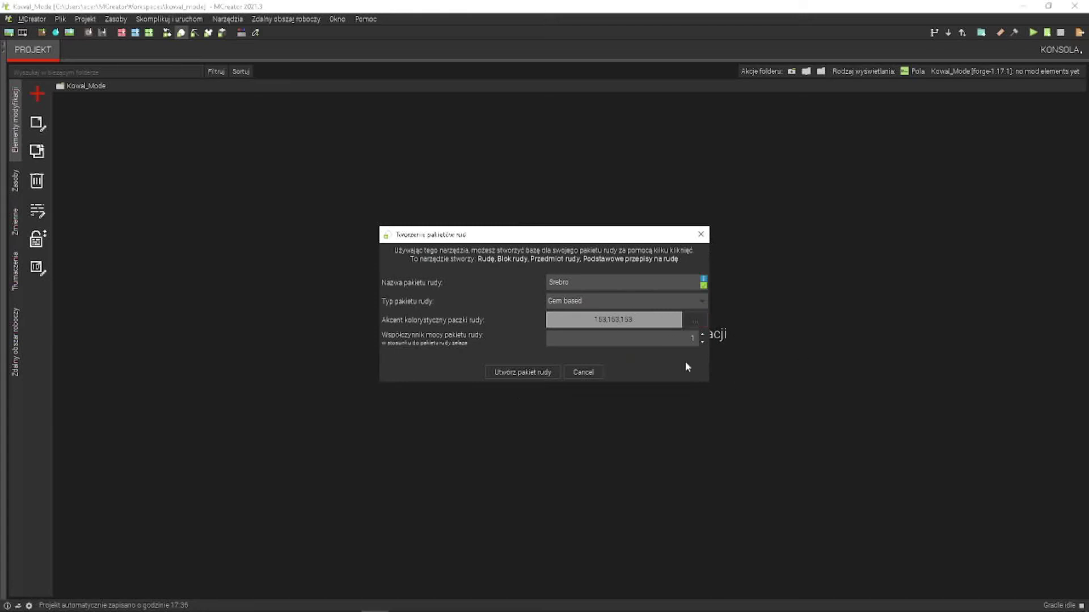
click(519, 374)
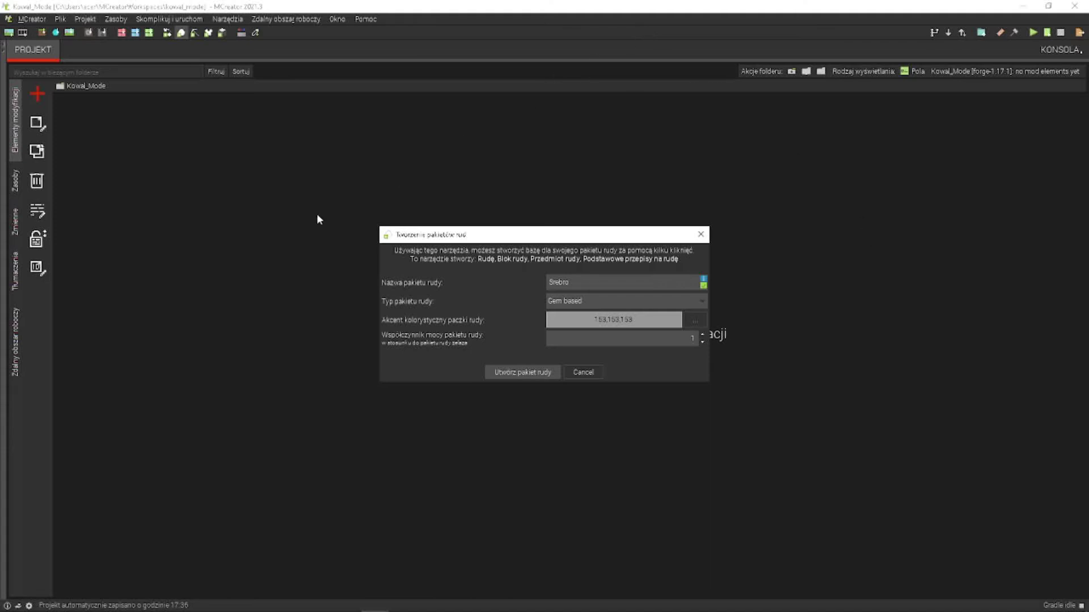
Open the Srebro item and the SrebroOre block in turn, saving each without changes.
double_click(94, 119)
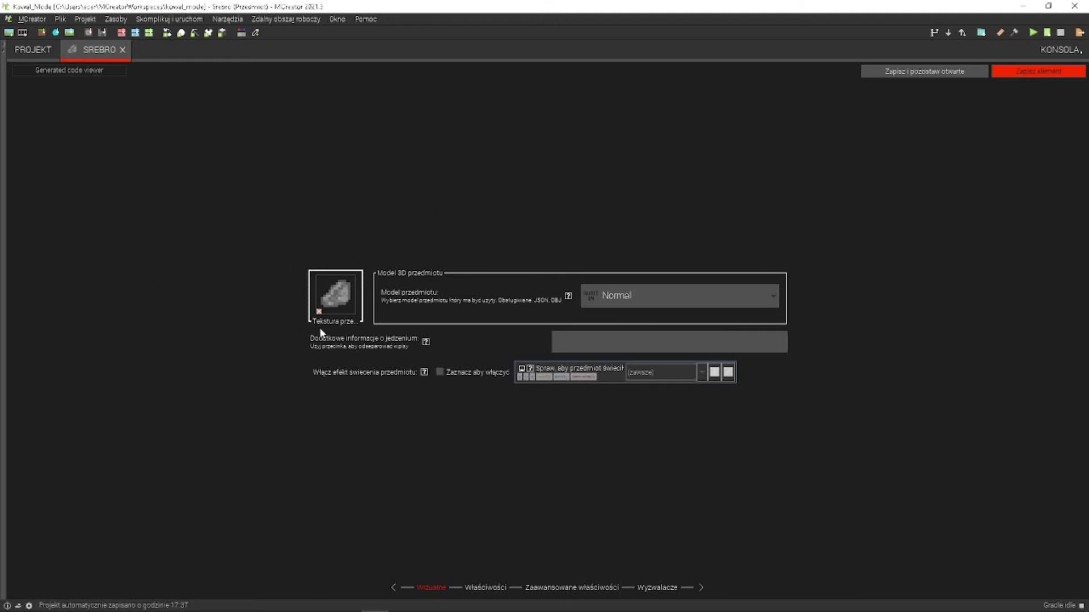
click(1067, 74)
click(268, 120)
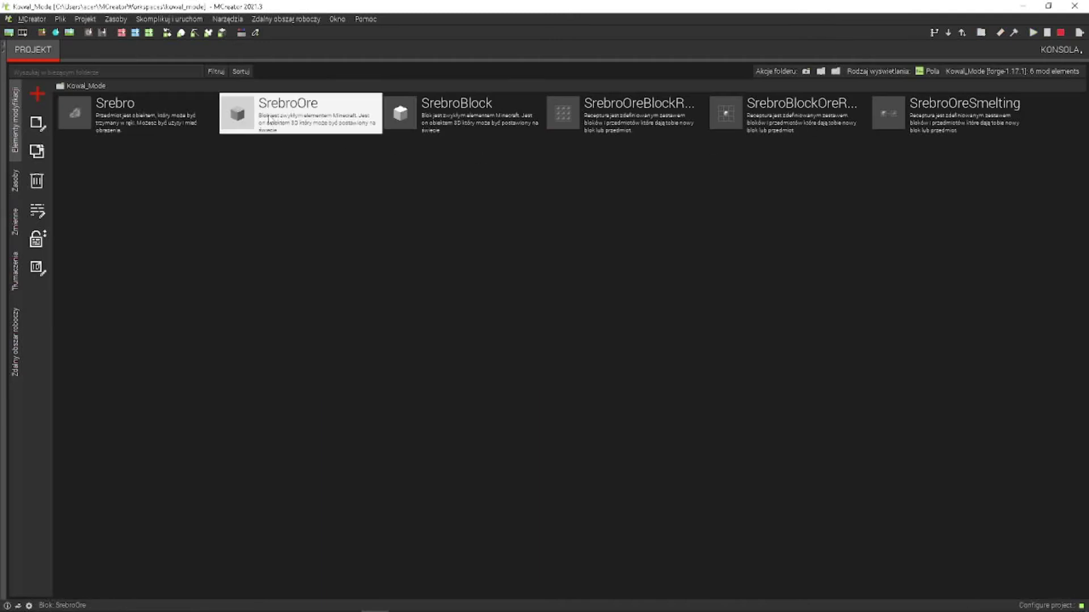
double_click(268, 120)
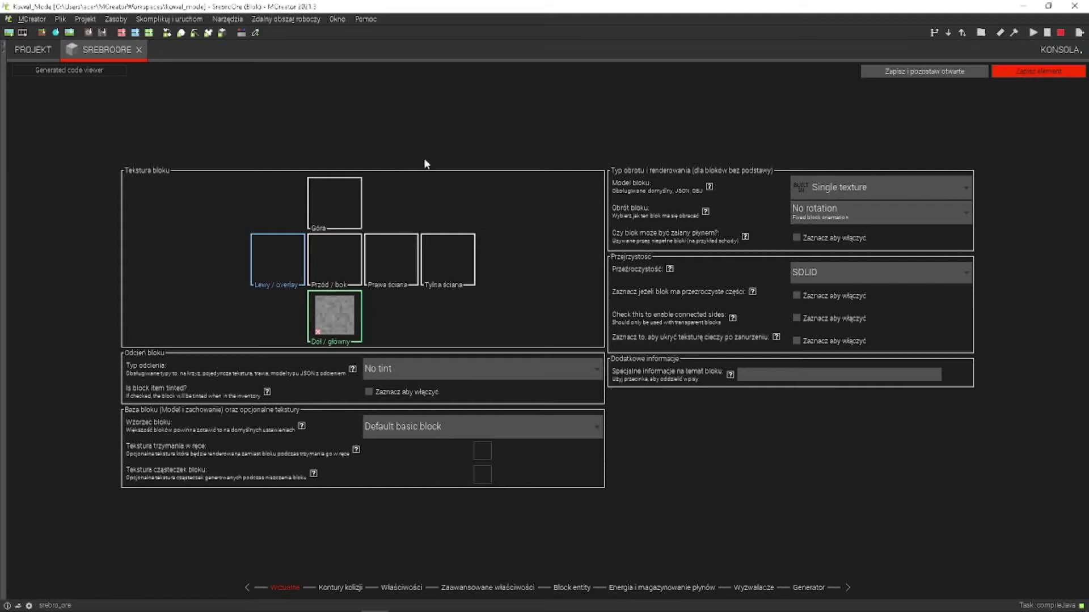
click(1048, 73)
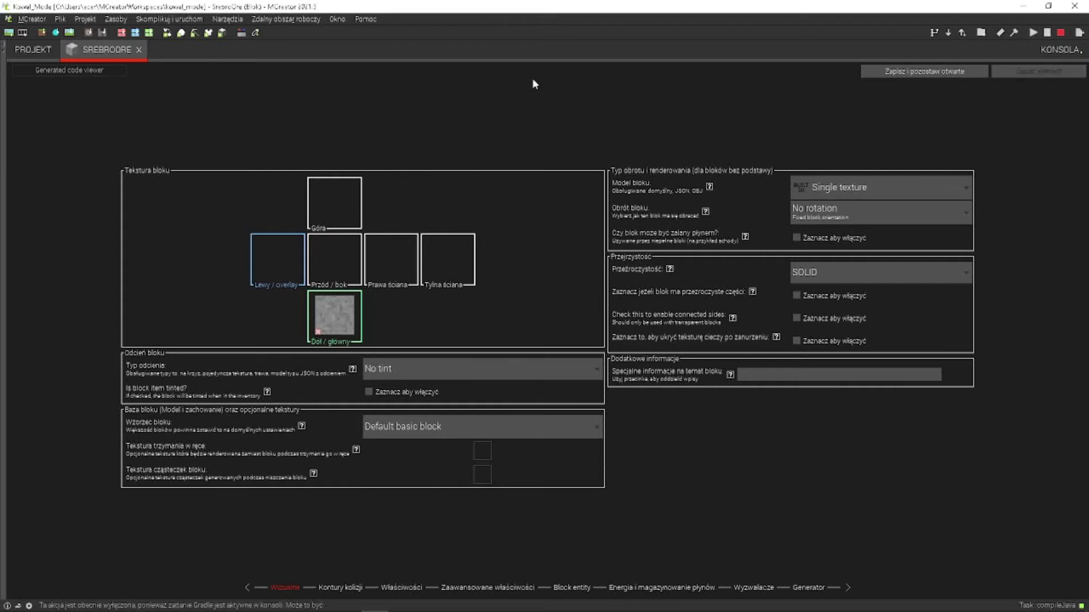
Open the SrebroBlock element, ignore the compilation error notice and save the block without changes.
click(432, 119)
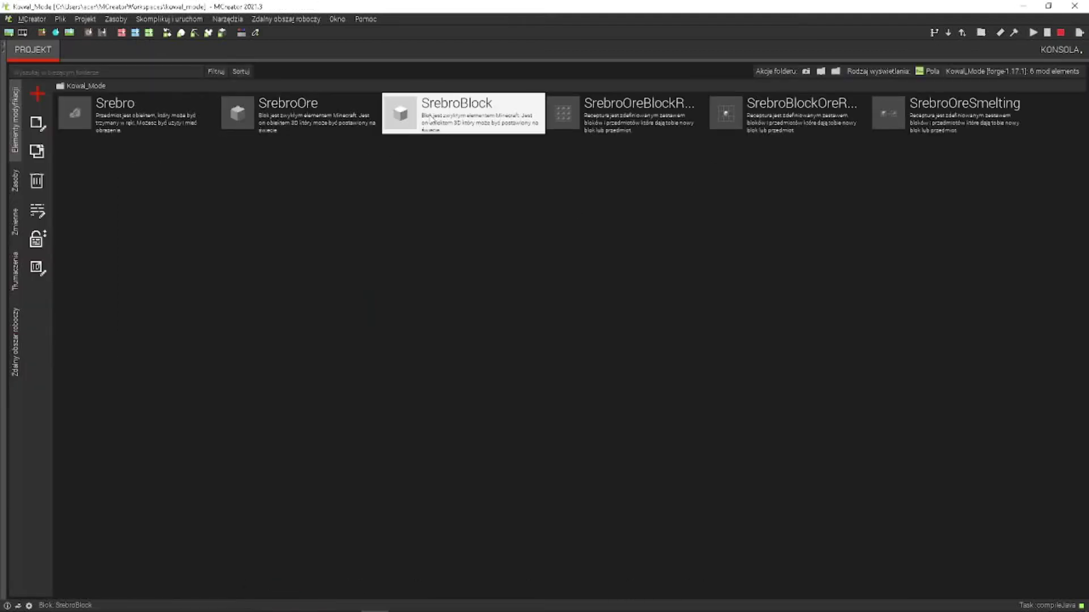
double_click(431, 118)
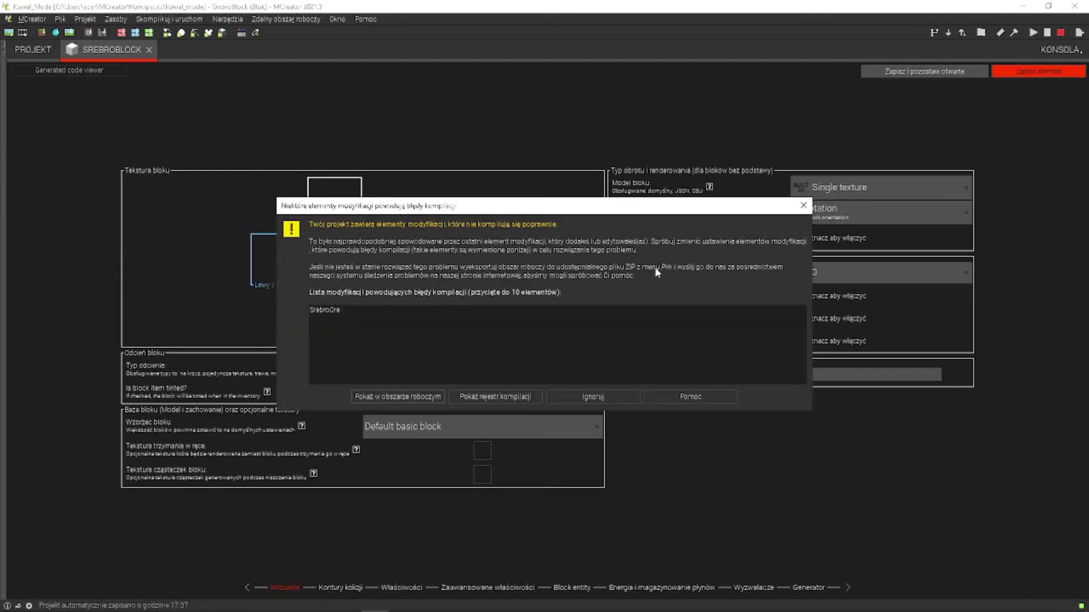
click(591, 400)
click(1039, 70)
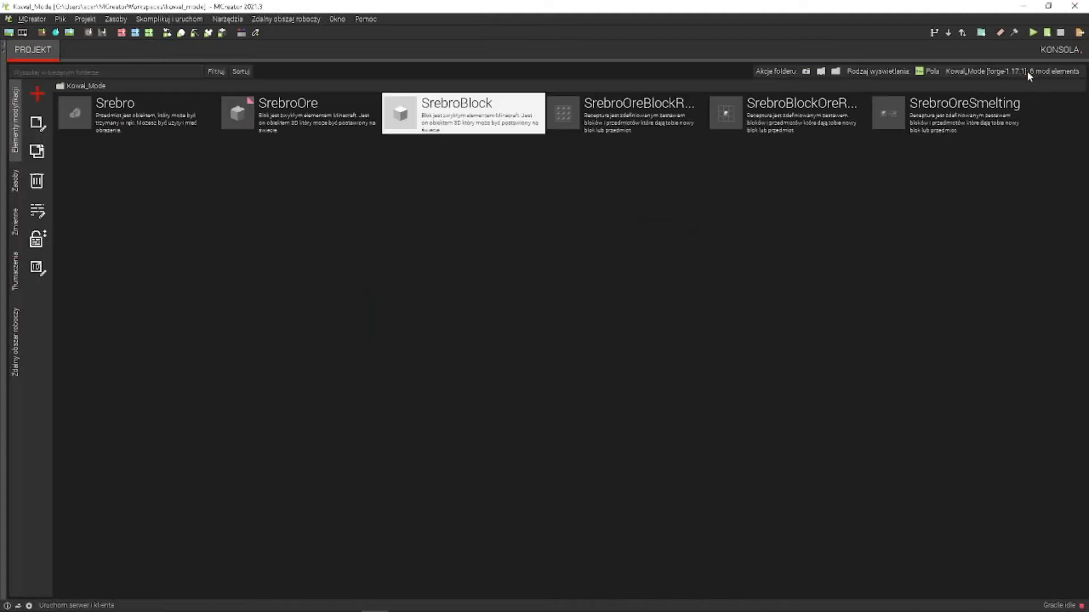
Reopen the SrebroOre block and save it again, then select the SrebroOreSmelting recipe.
click(251, 119)
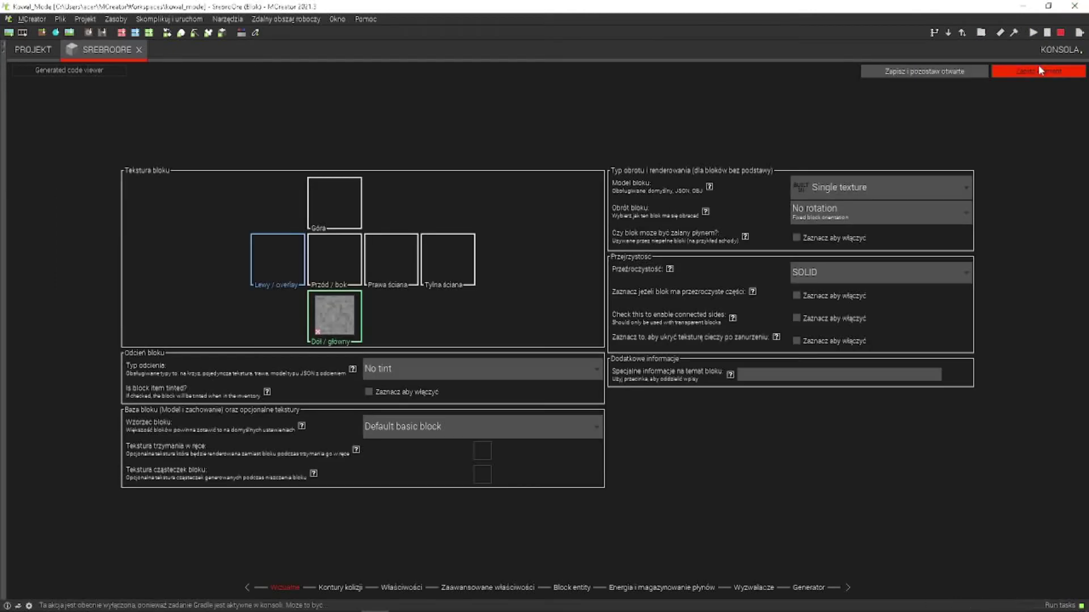
click(1038, 66)
click(897, 128)
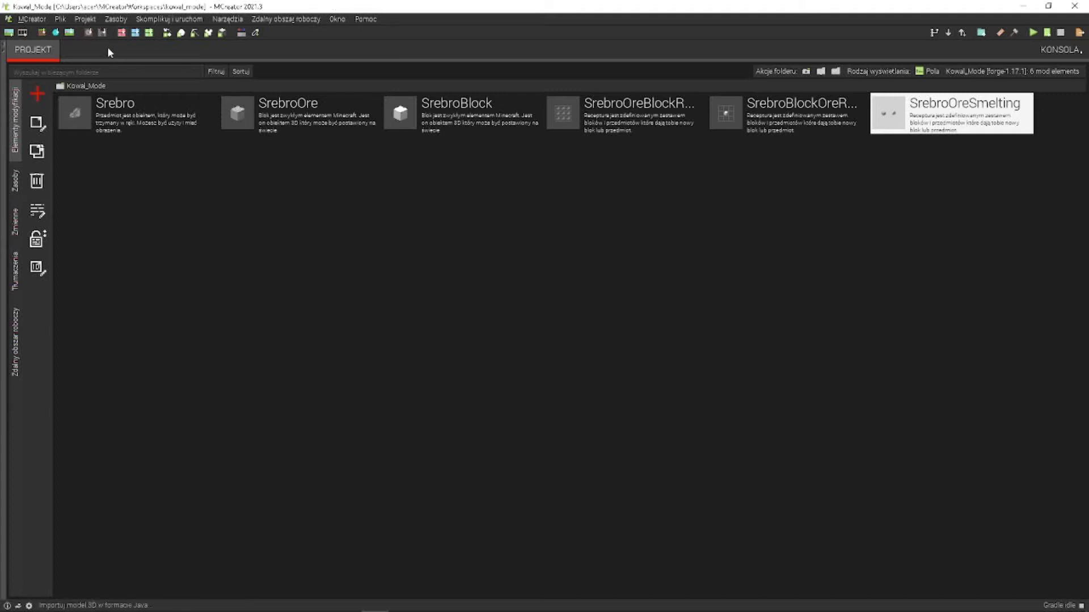
Create a tool pack named Srebrzysty with the Srebro item as its base material.
click(194, 33)
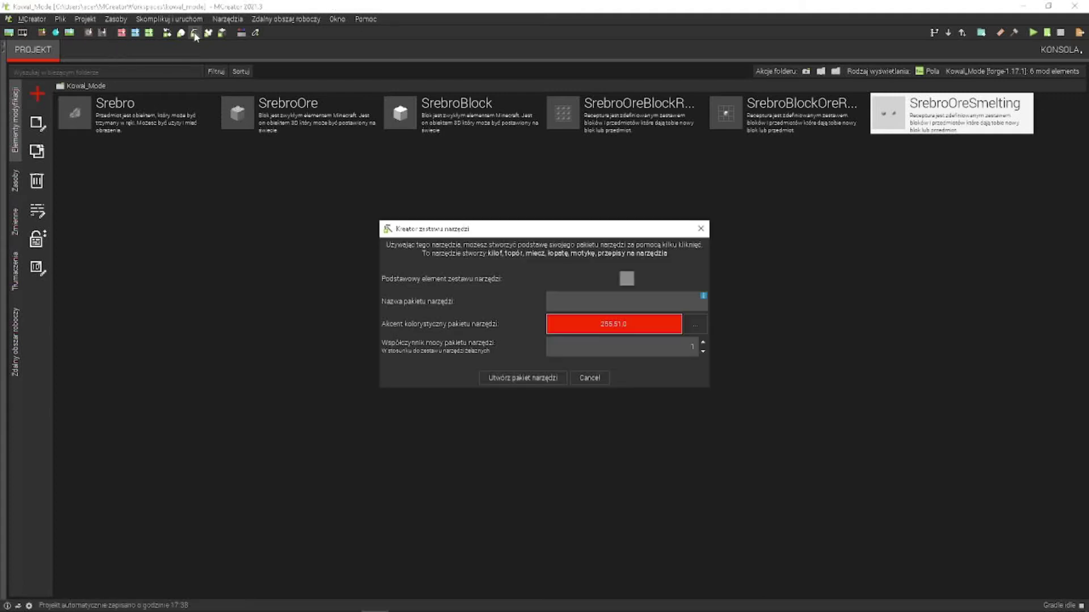
click(627, 278)
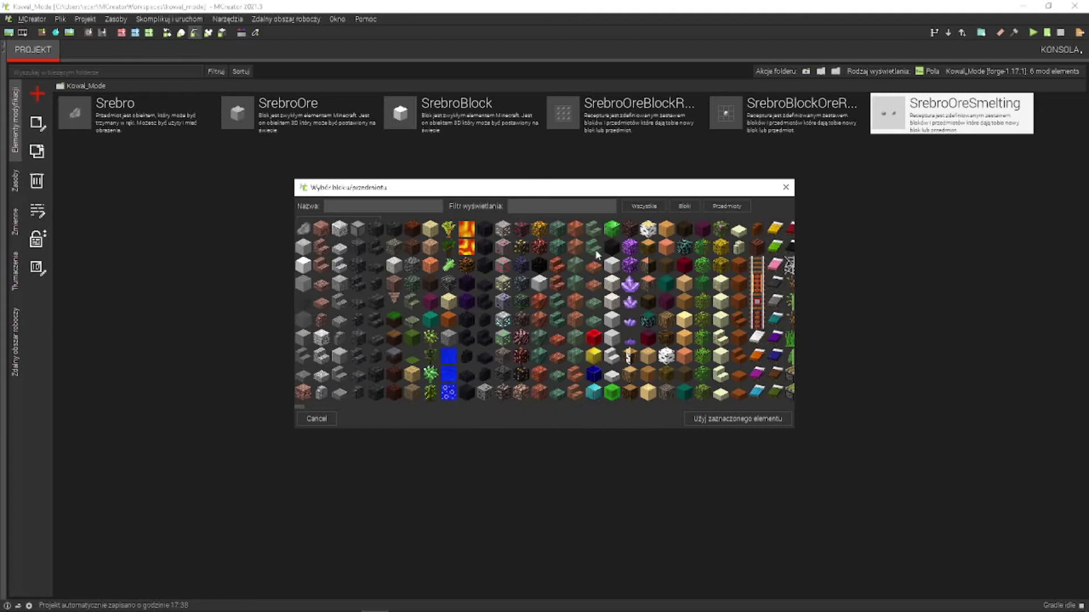
click(303, 228)
click(742, 419)
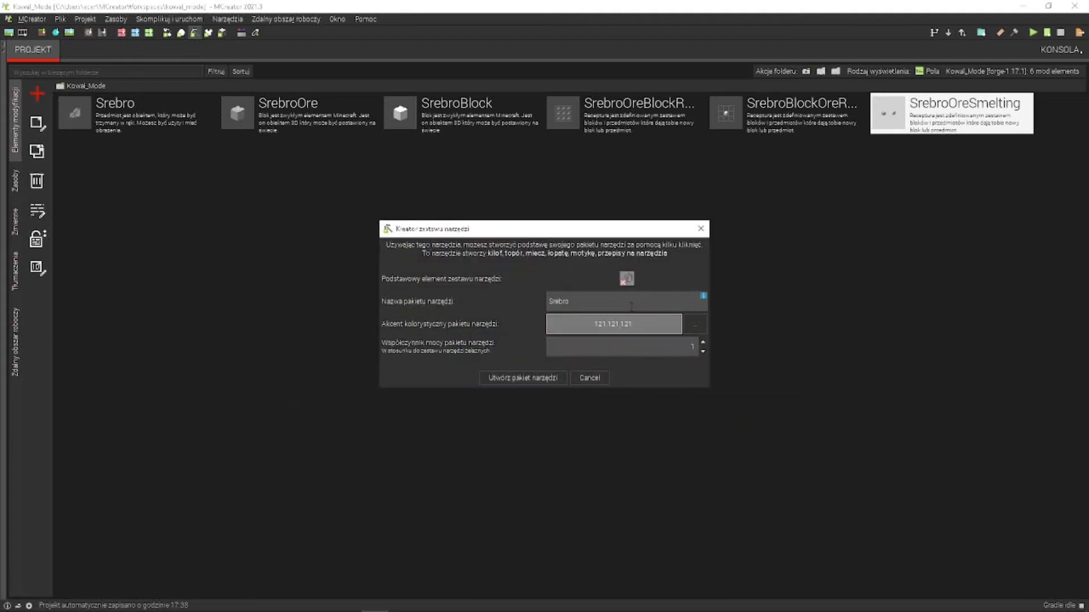
click(534, 380)
click(665, 306)
key(BackSpace)
text(zysty)
click(560, 376)
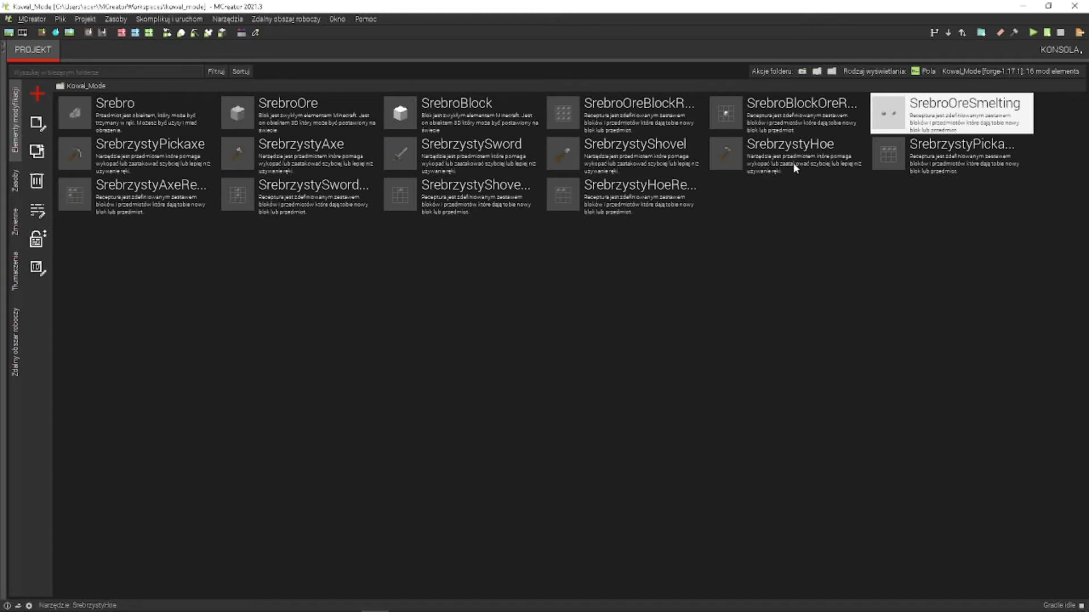
Create an armour pack named Srebrzysta with the Srebro item as its base material.
click(209, 34)
click(626, 279)
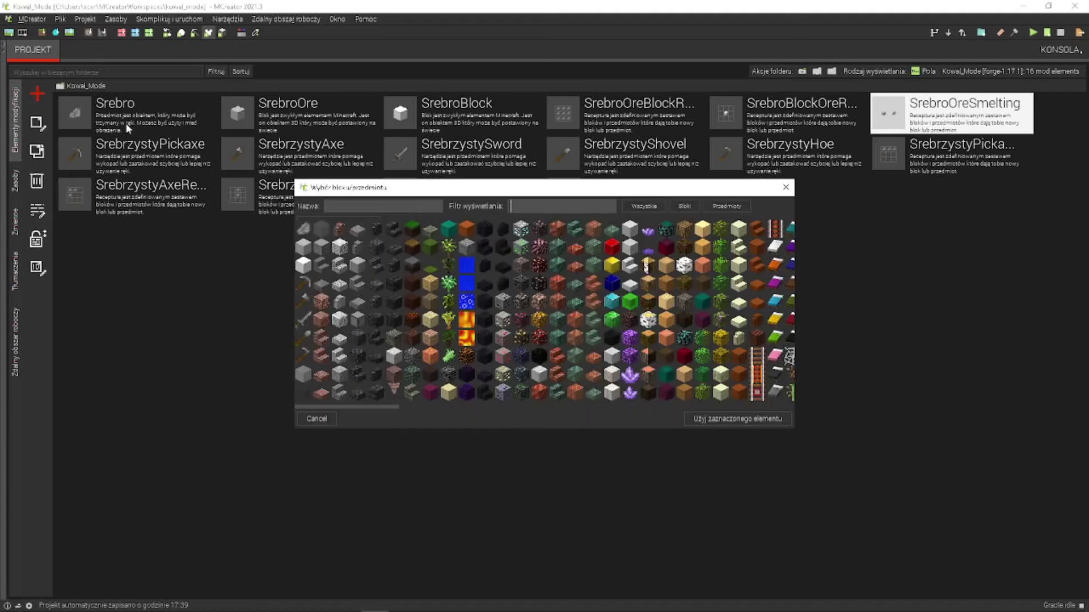
click(303, 230)
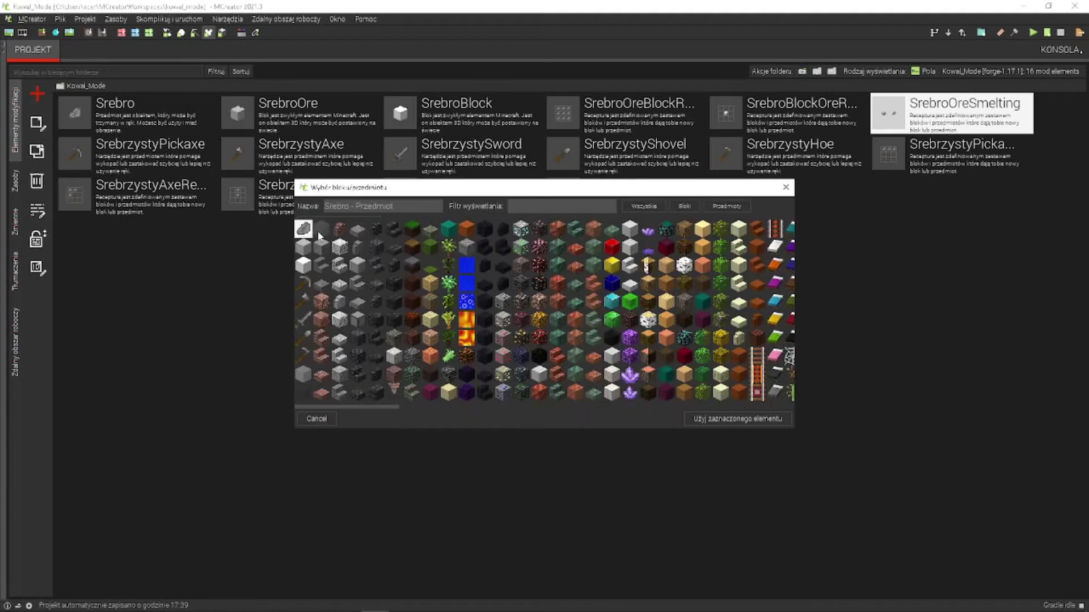
click(756, 421)
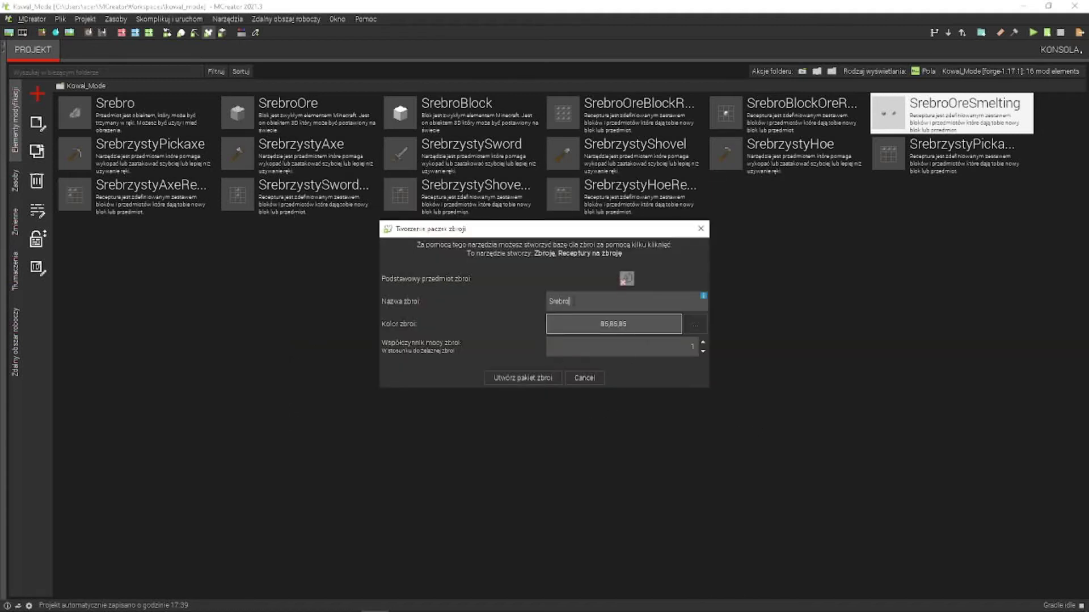
key(BackSpace)
text(zysta)
click(545, 378)
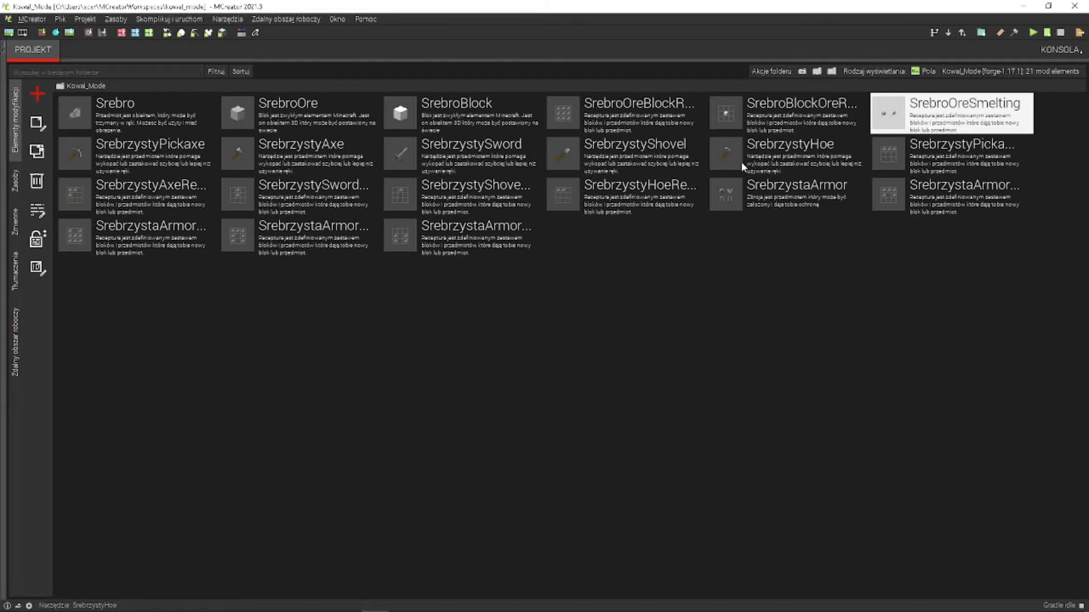
Open the SrebrzystaArmor element and set the helmet's in-game name to Srebrzysty Hełm.
click(722, 204)
double_click(722, 204)
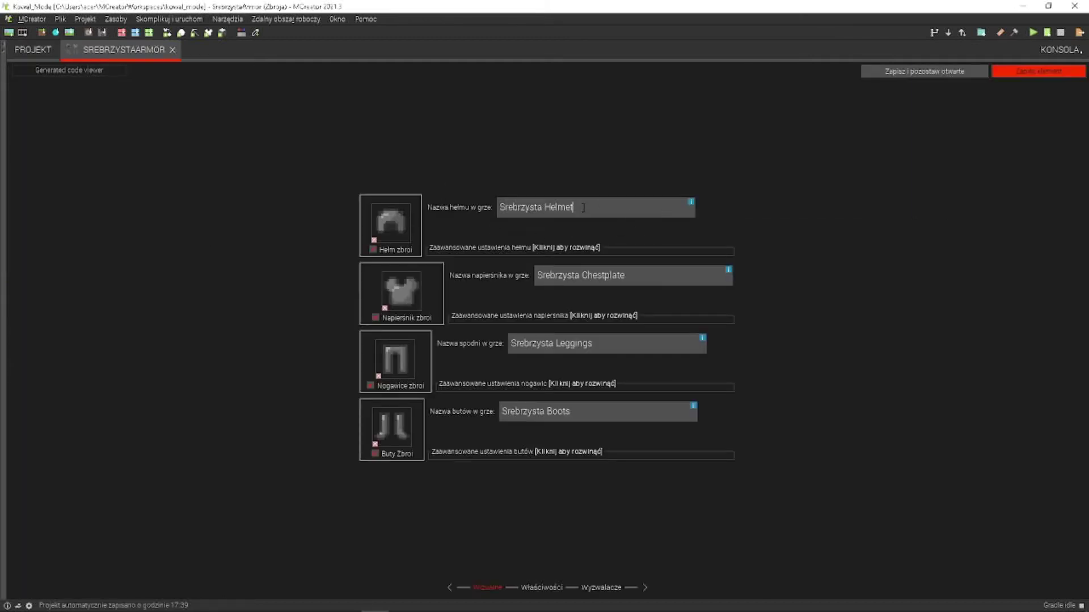
key(BackSpace)
key(BackSpace)
key(BackSpace)
key(BackSpace)
key(BackSpace)
key(BackSpace)
key(BackSpace)
key(BackSpace)
text(Hełm)
Set the chestplate's in-game name to Srebrzysta Klata.
click(651, 278)
key(BackSpace)
key(BackSpace)
key(BackSpace)
key(BackSpace)
key(BackSpace)
key(BackSpace)
key(BackSpace)
key(BackSpace)
key(BackSpace)
key(BackSpace)
text(Klata)
Set the leggings' in-game name to Srebrzyste Spodnie.
click(621, 350)
key(BackSpace)
key(BackSpace)
key(BackSpace)
key(BackSpace)
key(BackSpace)
key(BackSpace)
key(BackSpace)
key(BackSpace)
key(BackSpace)
key(BackSpace)
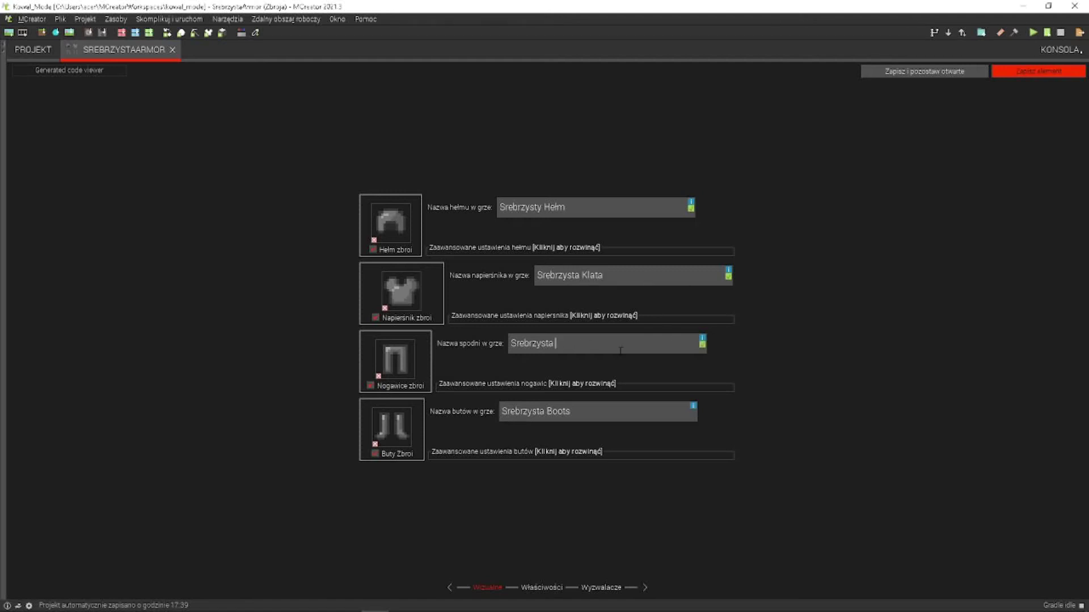
text(e Spodnie)
Set the boots' in-game name to Srebrzyste Buty and save the armour element.
click(602, 412)
key(BackSpace)
key(BackSpace)
key(BackSpace)
key(BackSpace)
key(BackSpace)
key(BackSpace)
key(BackSpace)
text(e Buty)
click(1022, 71)
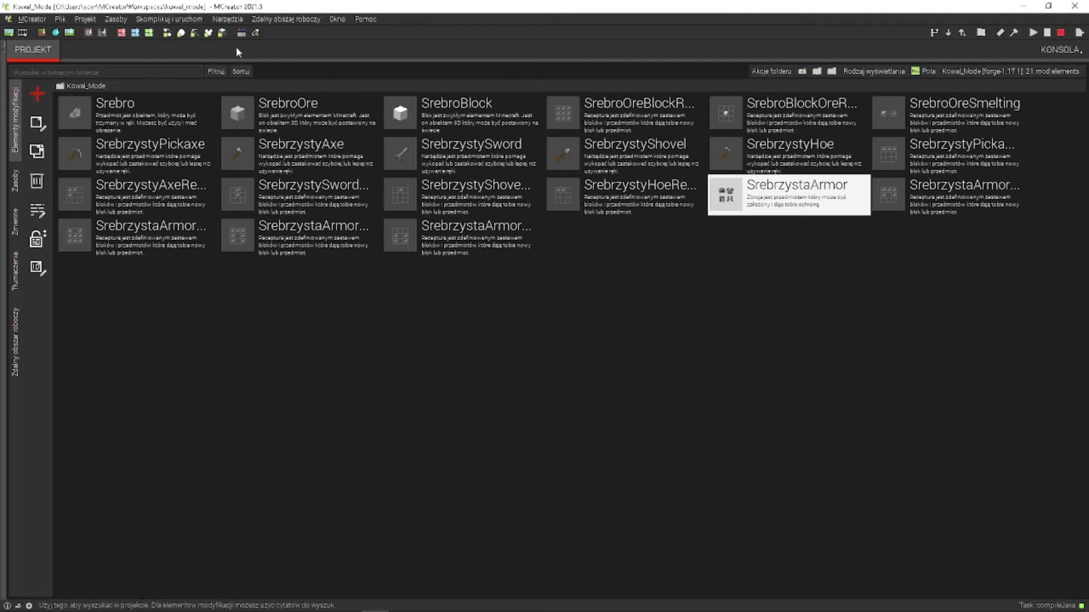
Create a new item element named Kubek.
click(41, 95)
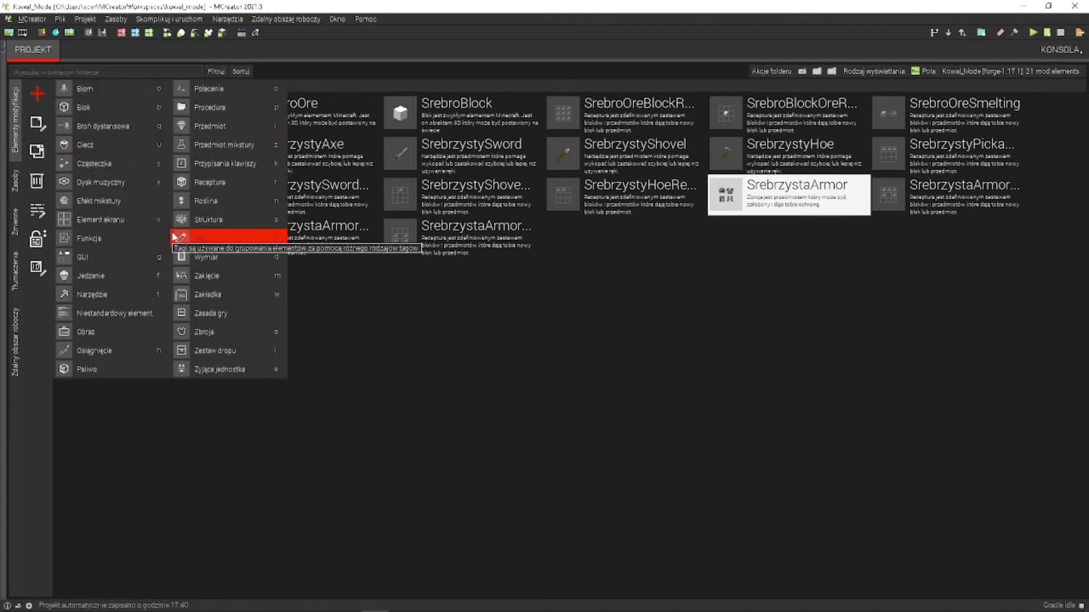
click(212, 126)
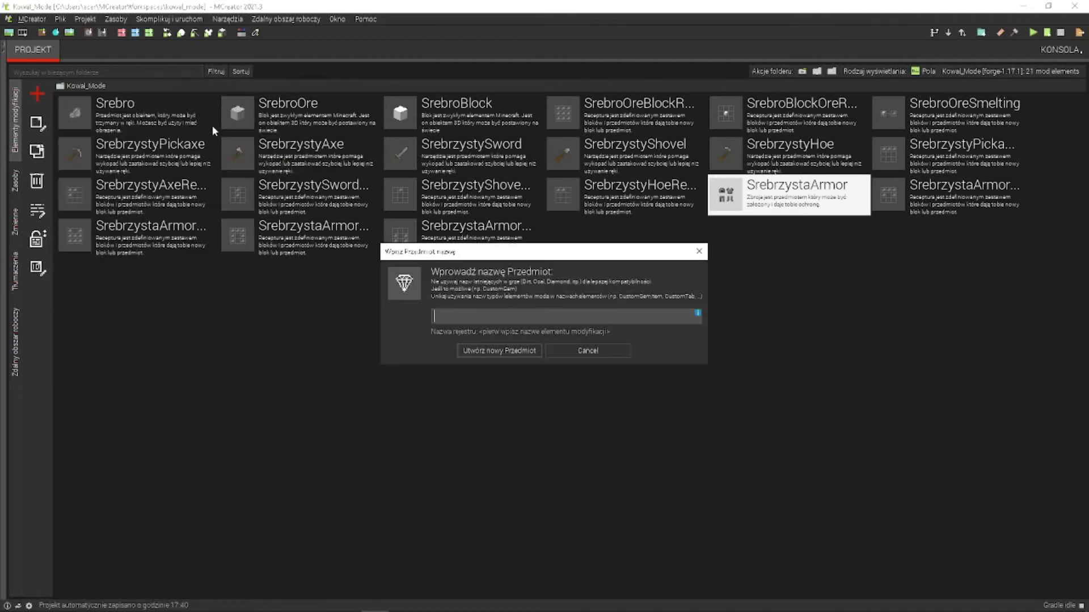
text(Kubek)
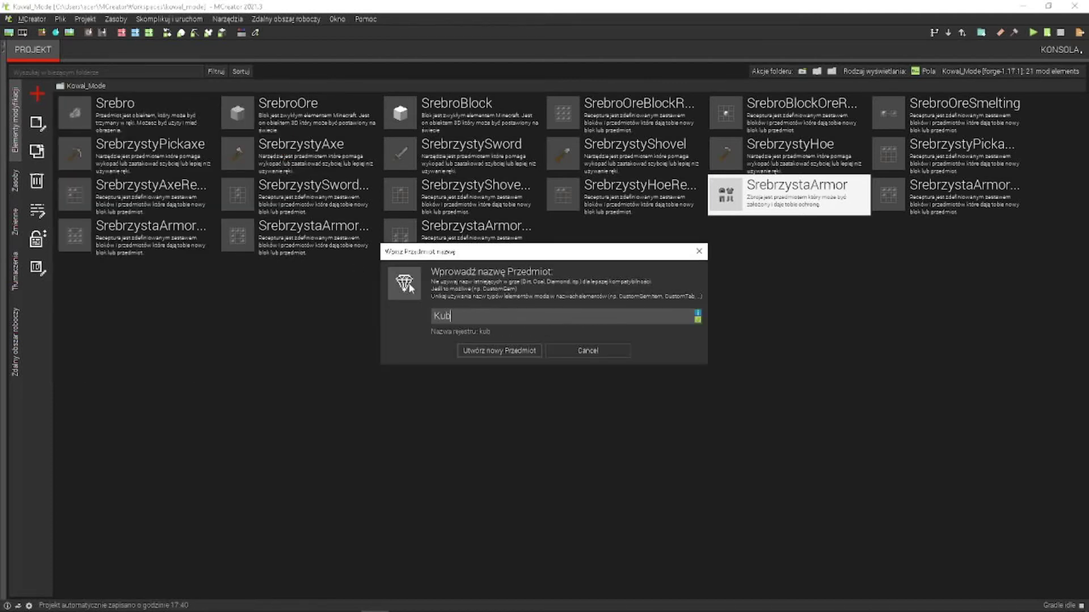
click(523, 350)
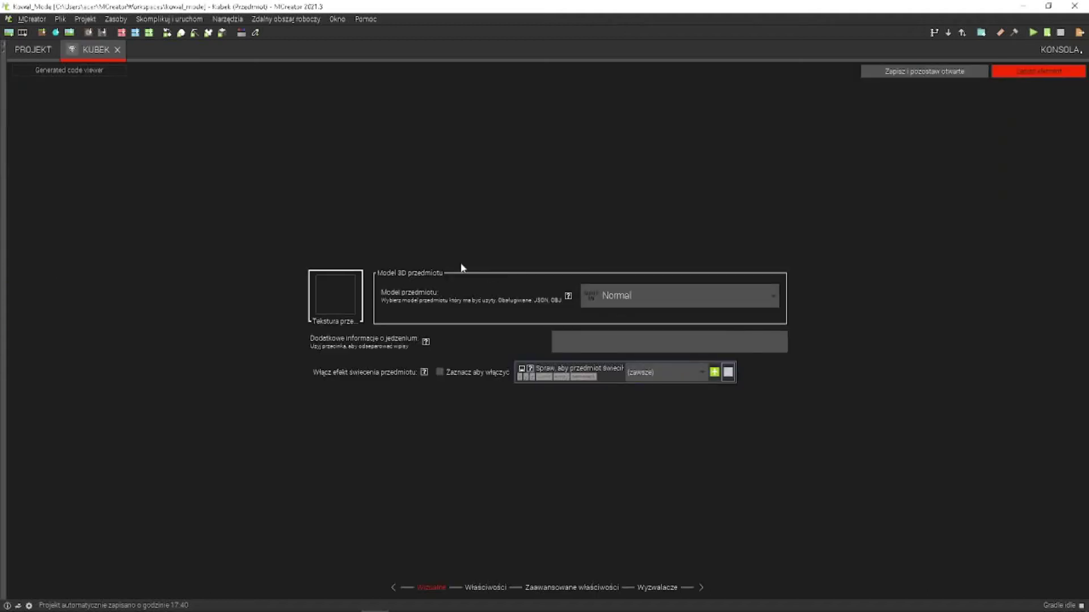
Start a new transparent 16 × 16 texture for the Kubek item.
click(324, 281)
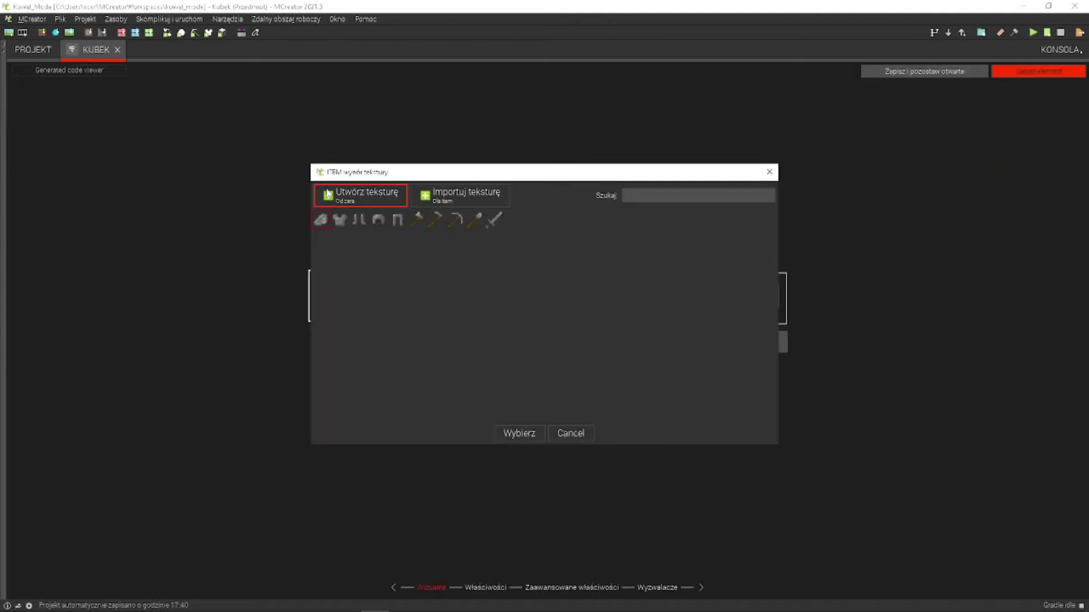
click(367, 202)
click(664, 355)
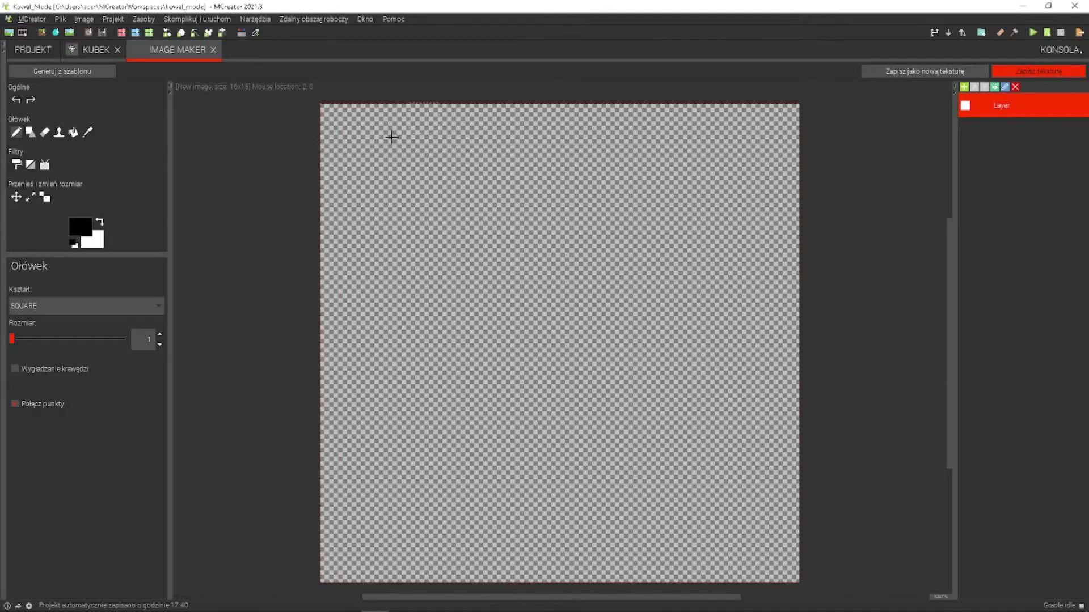
Draw a mug in dark grey with the pencil, with a filled rectangular body and a handle at its right side.
click(84, 222)
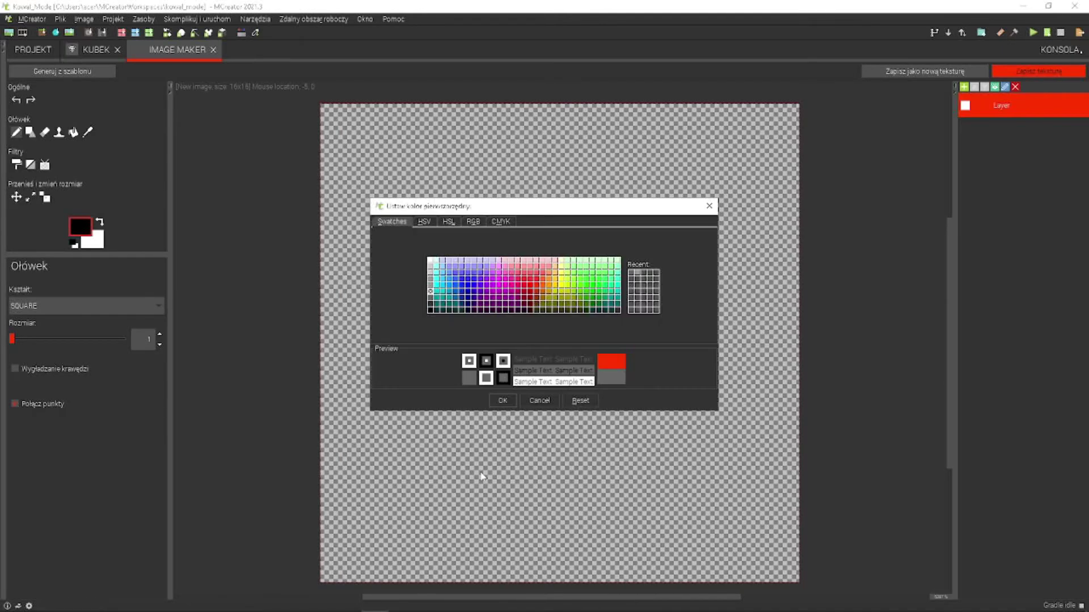
click(500, 401)
mouse_move(425, 207)
mouse_down()
mouse_move(431, 442)
mouse_move(579, 450)
mouse_move(566, 223)
mouse_move(516, 207)
mouse_move(451, 210)
mouse_move(503, 271)
mouse_move(554, 238)
mouse_move(499, 324)
mouse_move(522, 300)
mouse_move(522, 308)
mouse_move(467, 384)
mouse_move(509, 419)
mouse_move(537, 415)
mouse_move(544, 386)
mouse_up()
mouse_move(640, 243)
mouse_down()
mouse_move(628, 360)
mouse_move(605, 358)
mouse_up()
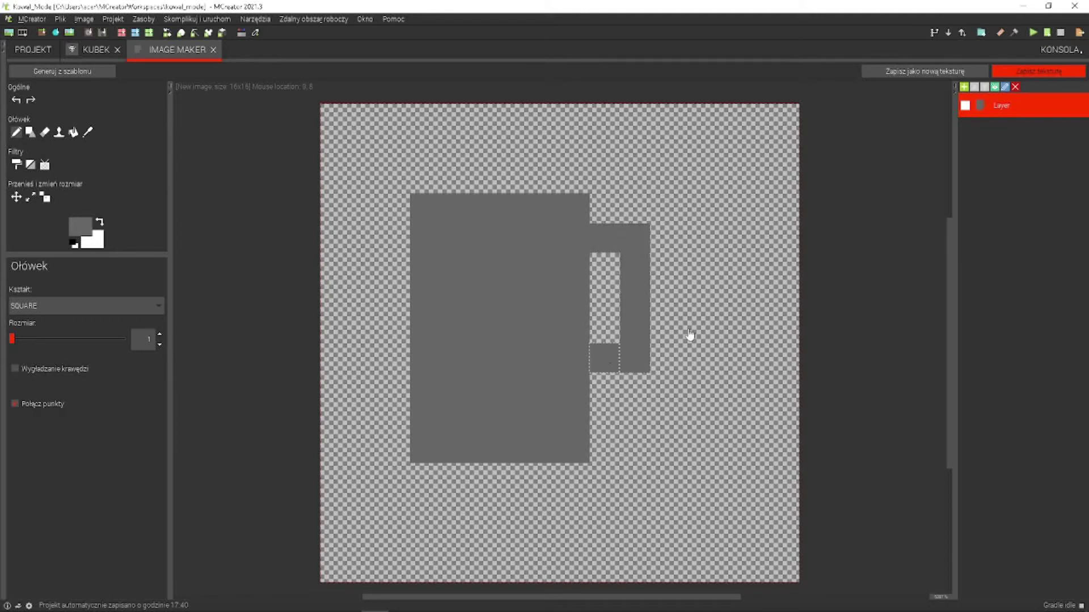
Save the mug drawing as a texture named kubek.
click(1030, 72)
click(538, 324)
text(Kube)
key(BackSpace)
key(BackSpace)
key(BackSpace)
key(BackSpace)
text(kubek)
click(523, 329)
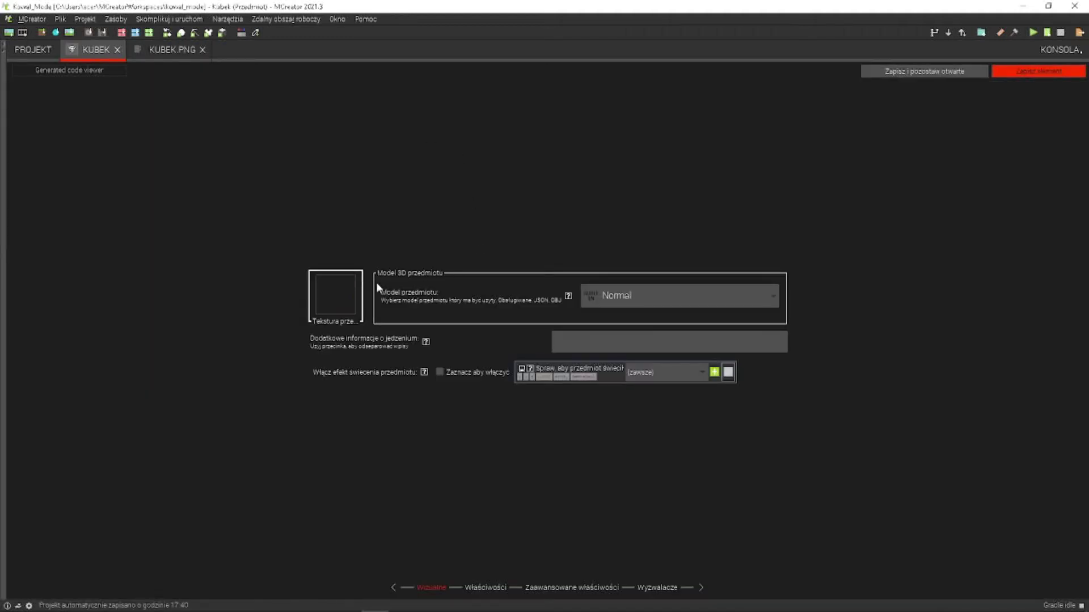
Assign the kubek texture to the Kubek item, close the image file and save the element.
click(337, 297)
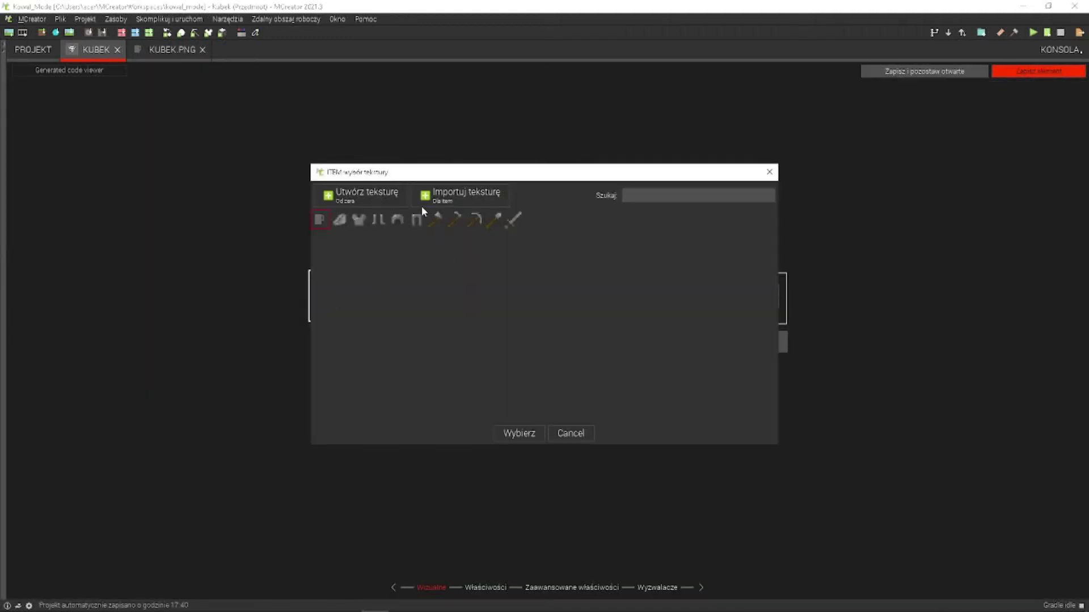
click(536, 437)
click(202, 49)
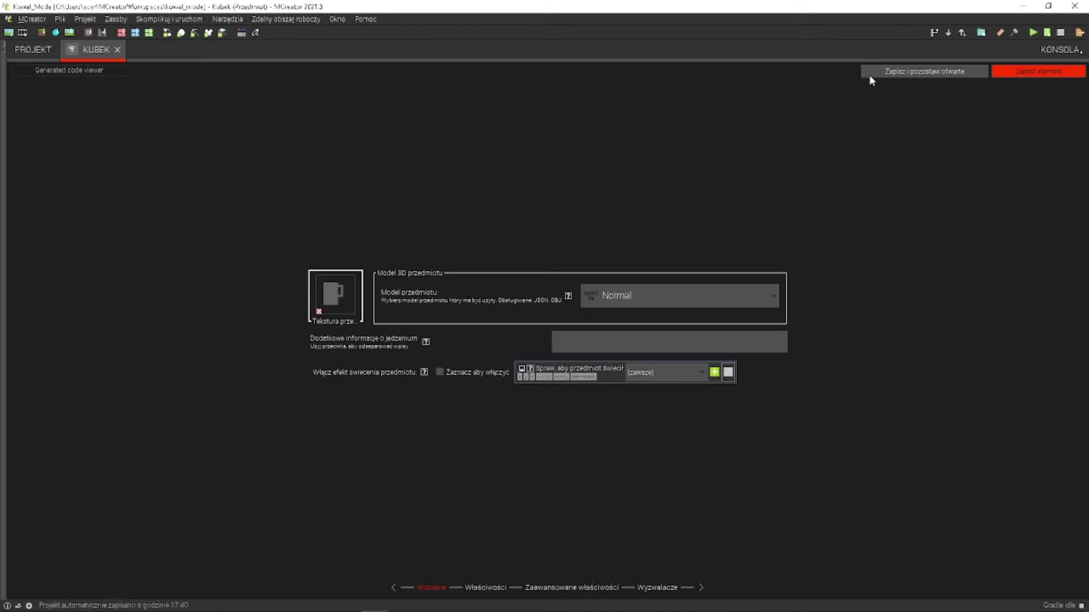
click(1033, 71)
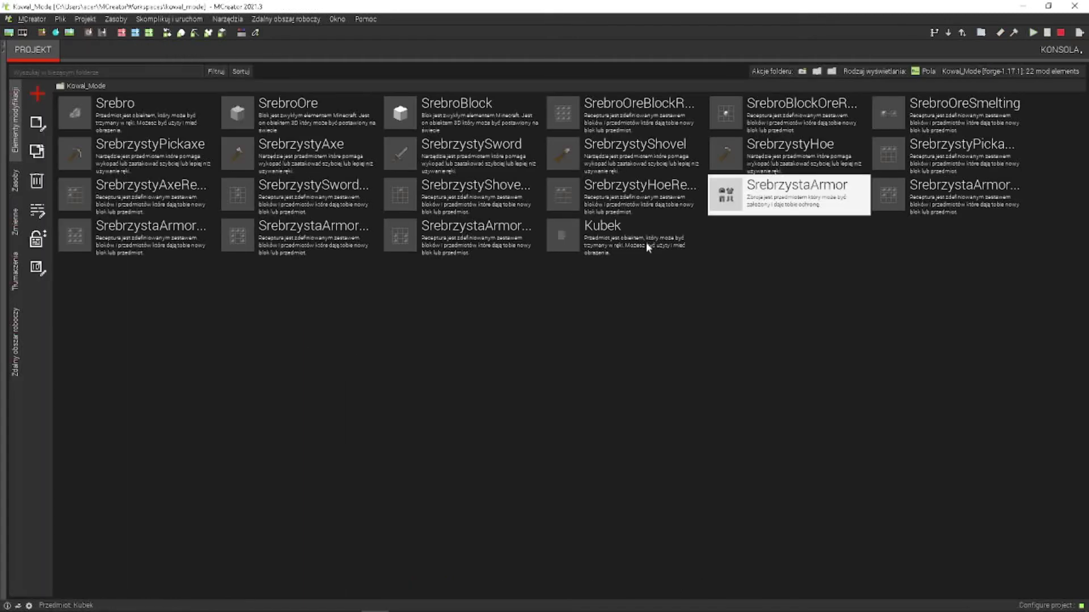
Create a new recipe element named Srebrzysty_Kubek.
click(40, 99)
click(226, 179)
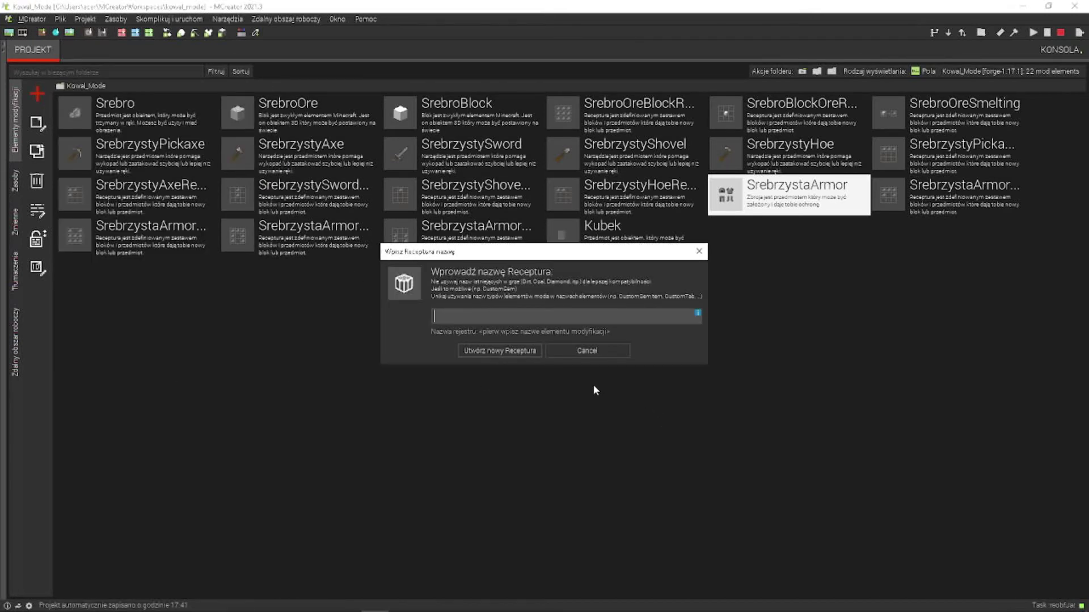
text(Srebrzy)
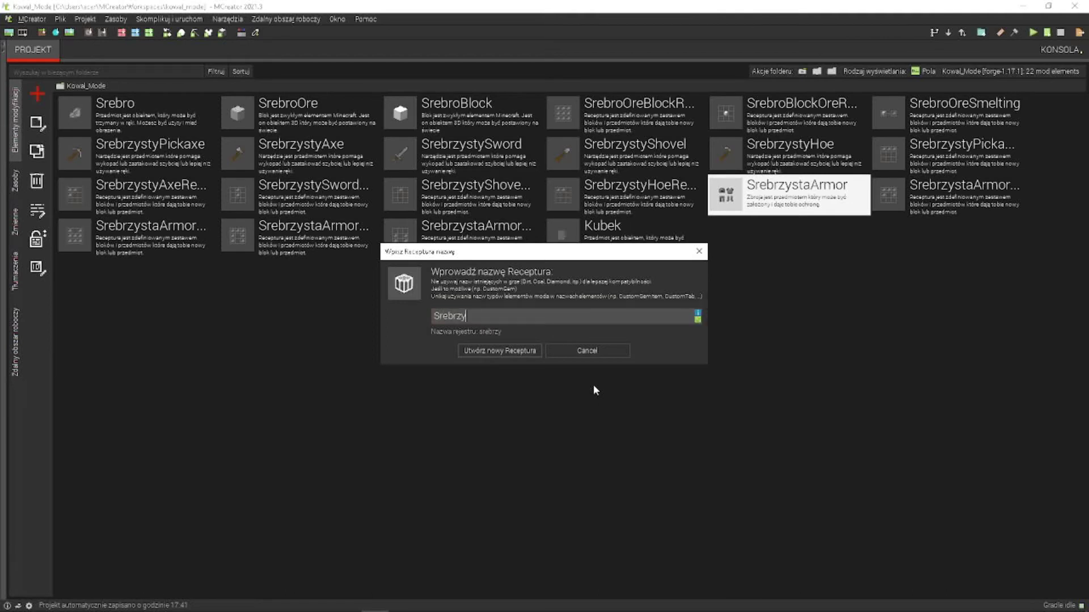
text(sty_Kubek)
click(474, 348)
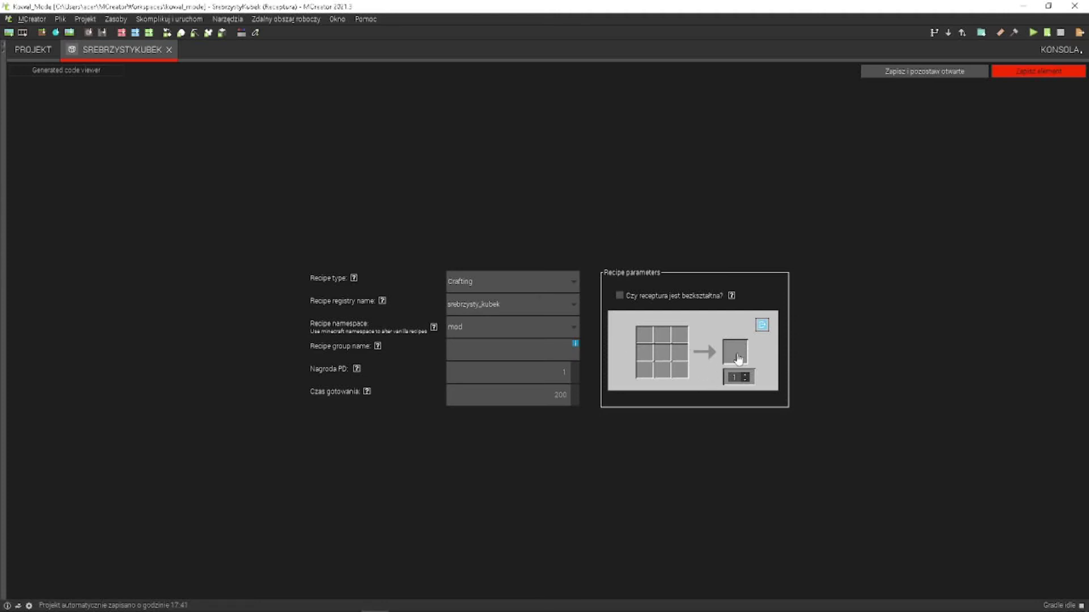
Set the result of the crafting recipe to the Kubek item.
click(736, 354)
click(323, 265)
click(741, 422)
Place Srebro in the middle-left slot and all three bottom-row slots of the crafting grid.
click(652, 357)
click(304, 228)
click(740, 419)
click(652, 376)
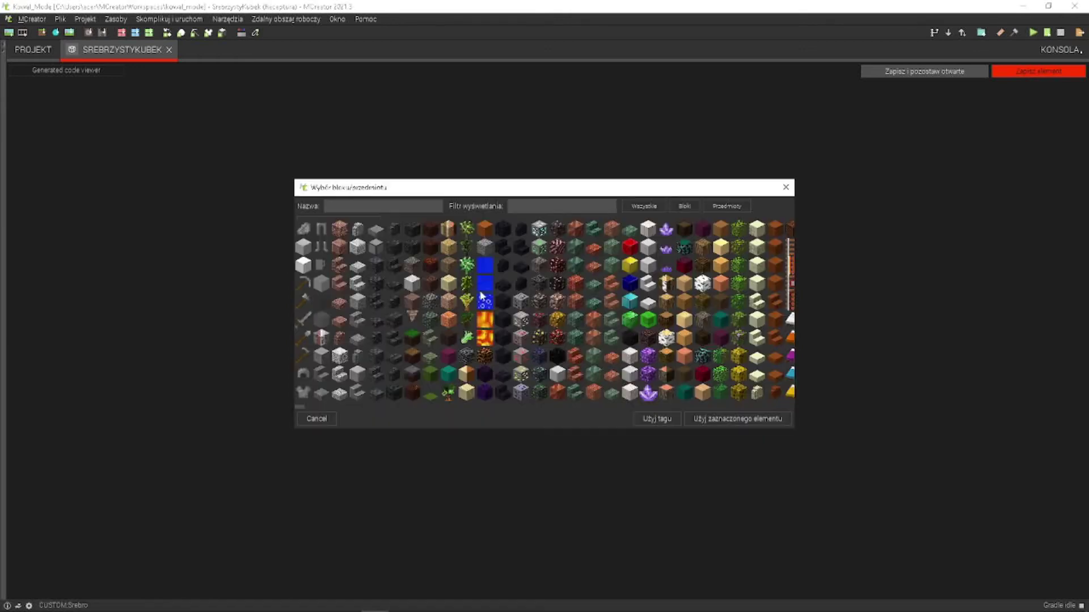
click(303, 229)
click(775, 424)
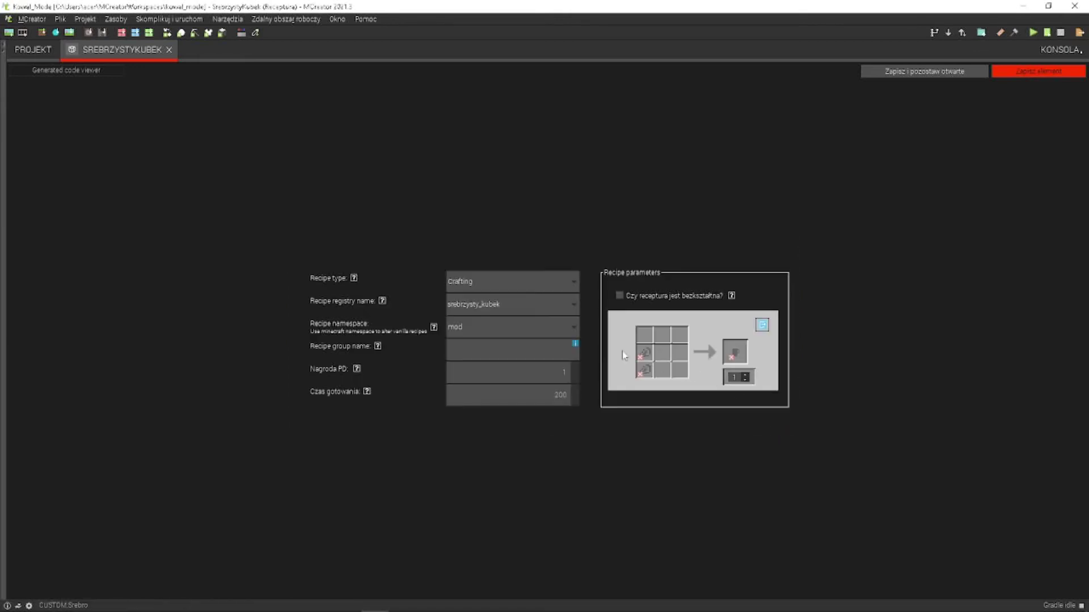
click(669, 376)
click(303, 228)
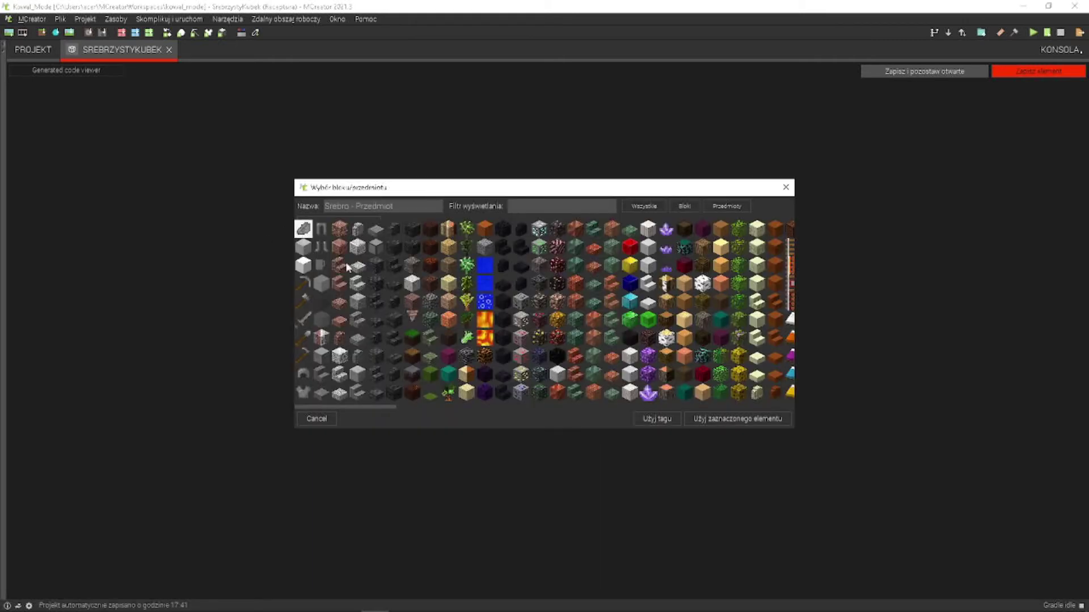
click(764, 418)
click(689, 379)
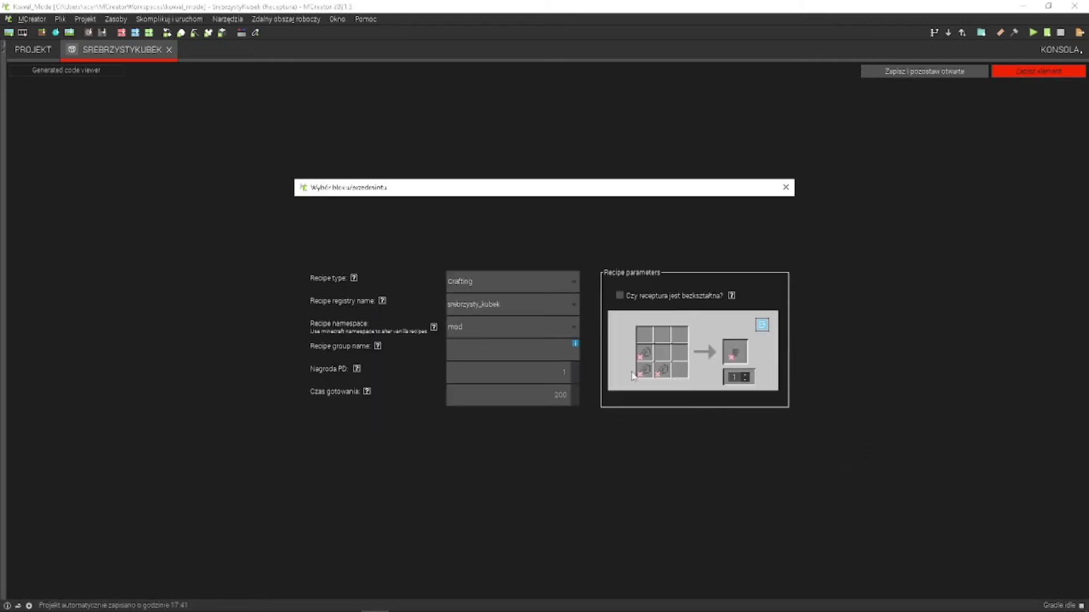
click(303, 228)
click(751, 417)
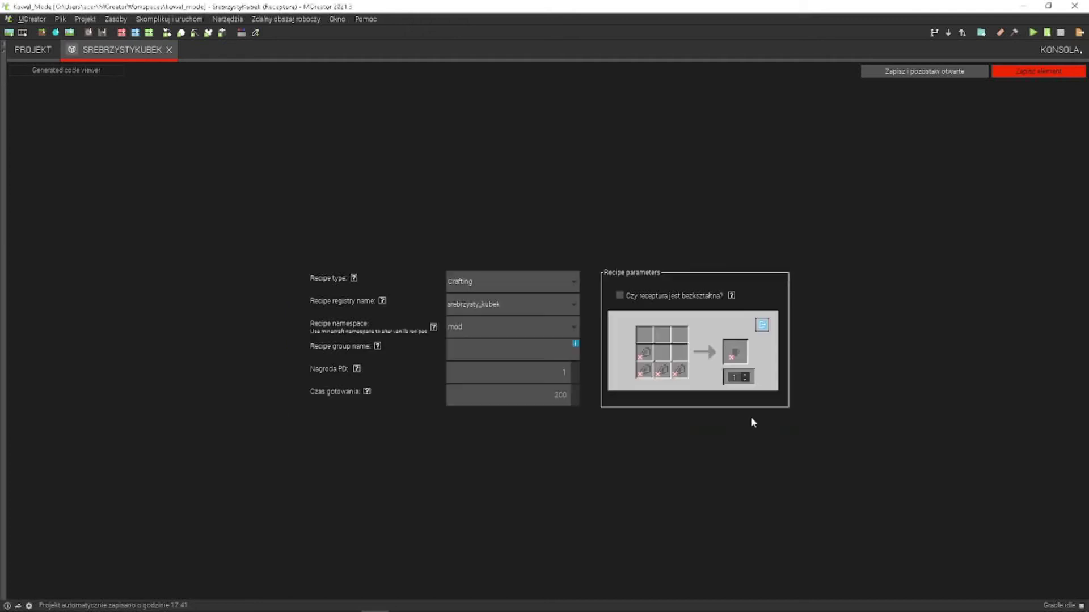
Place Srebro in the middle-right slot of the crafting grid and save the recipe element.
click(666, 357)
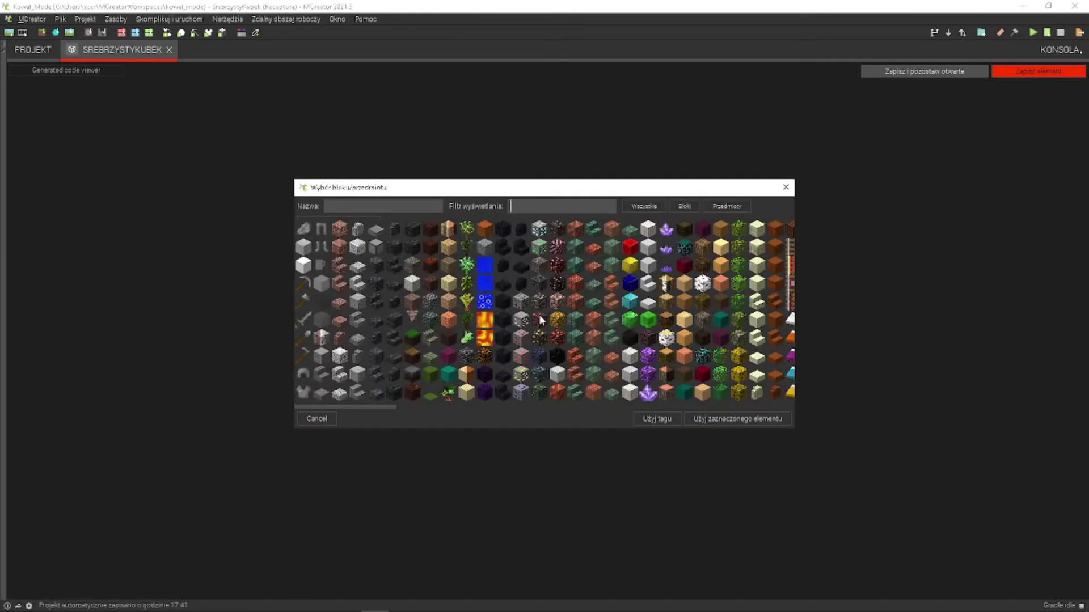
click(318, 420)
click(681, 363)
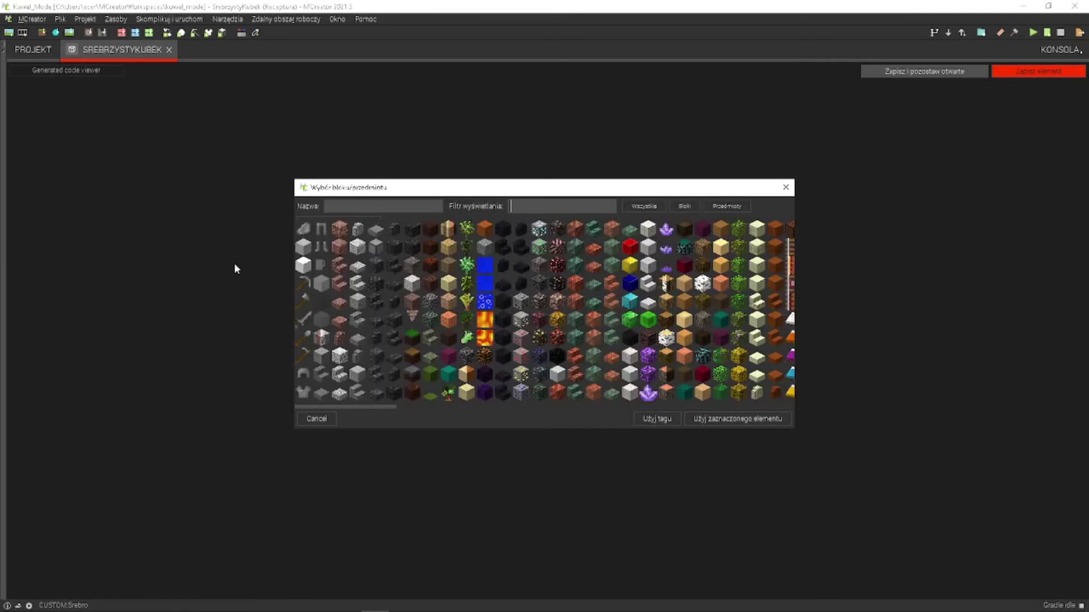
click(304, 232)
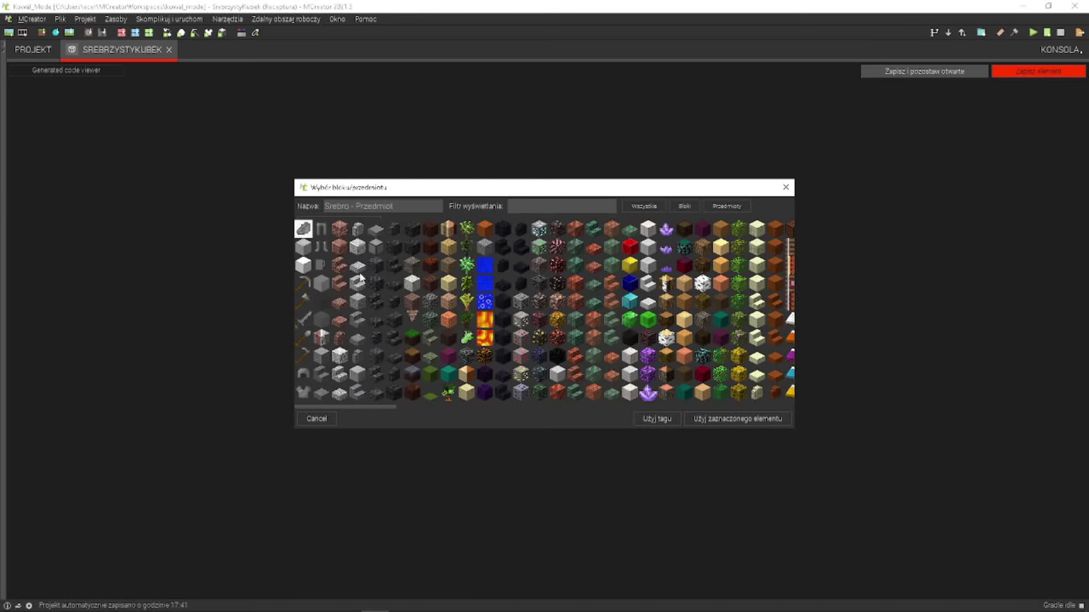
click(740, 423)
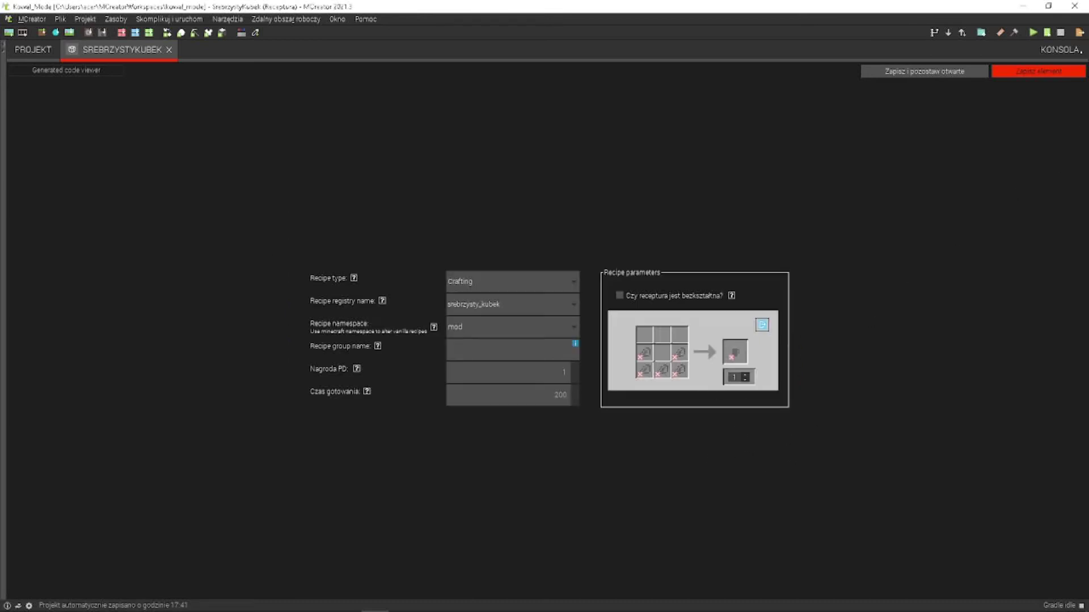
click(1052, 72)
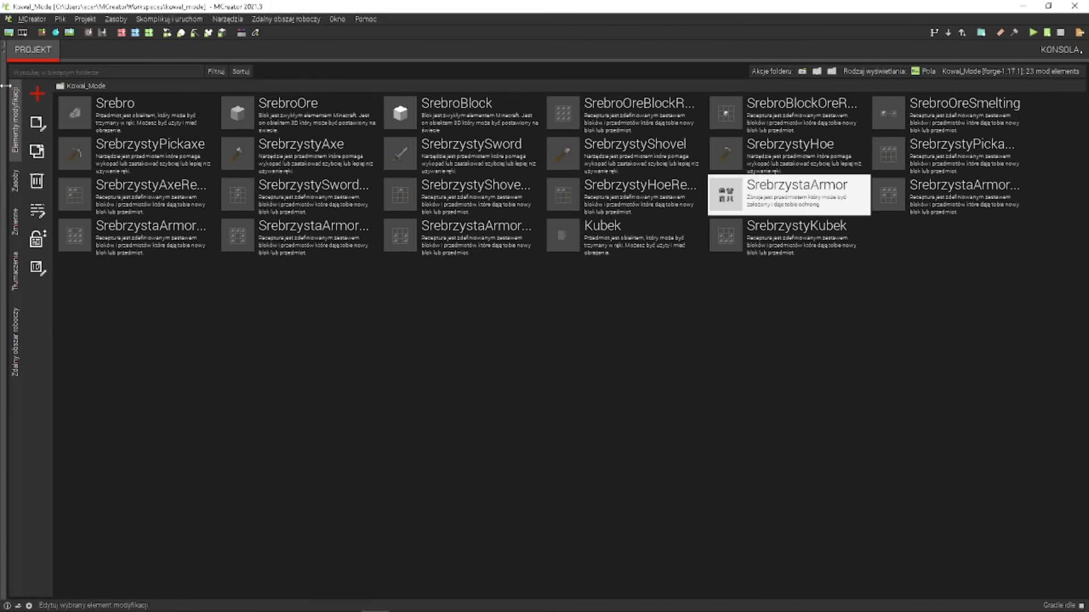
Create a new food element named Kubek_Z_Wodą.
click(46, 97)
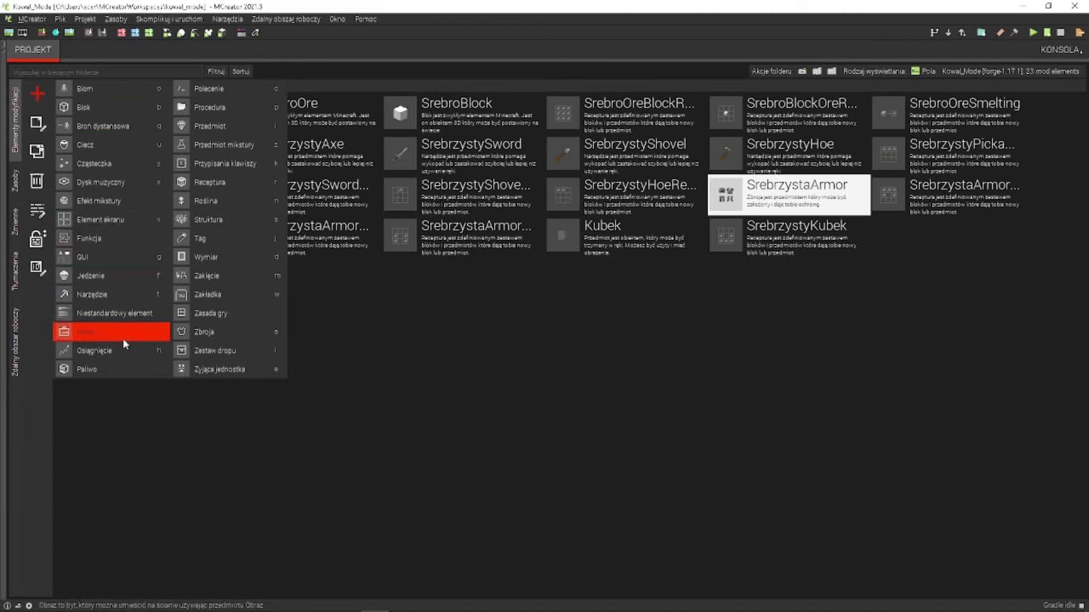
click(128, 279)
text(Kubek_Z_W)
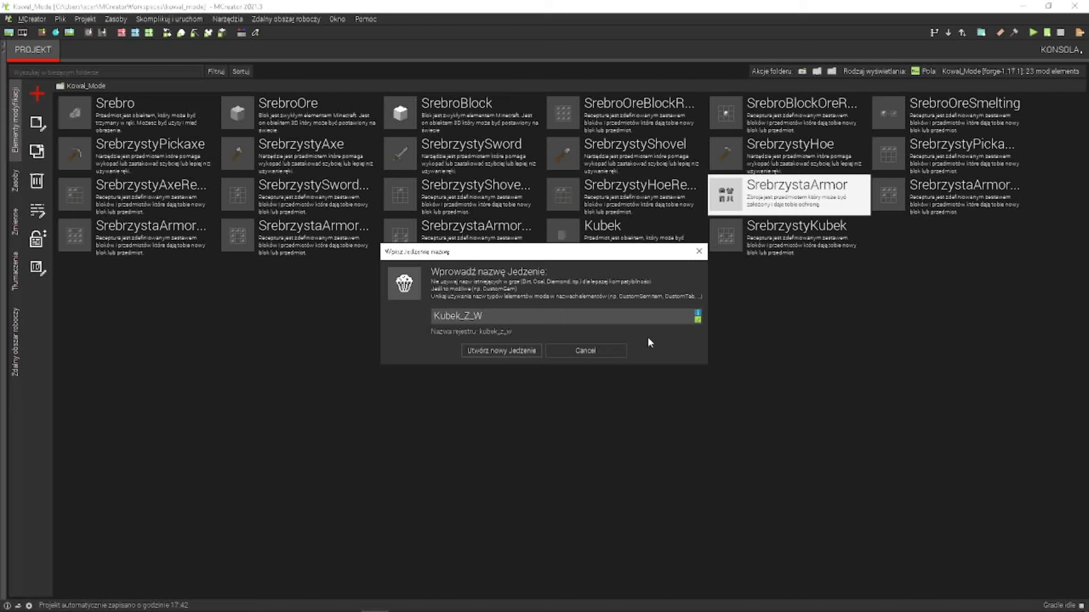
text(oda)
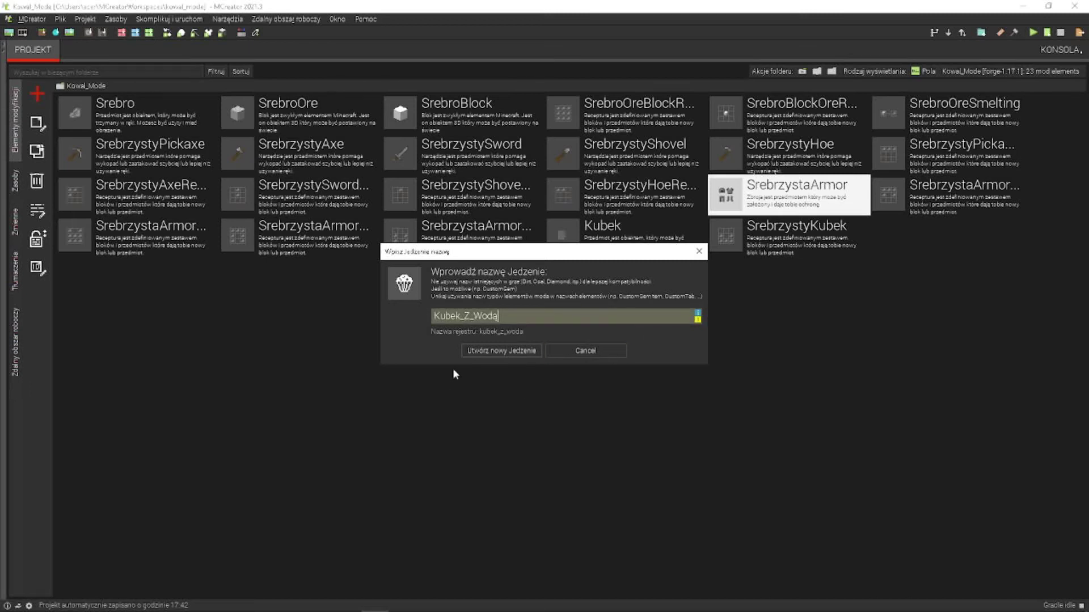
click(505, 347)
Start a new transparent 16 × 16 texture for the water mug food element.
click(361, 321)
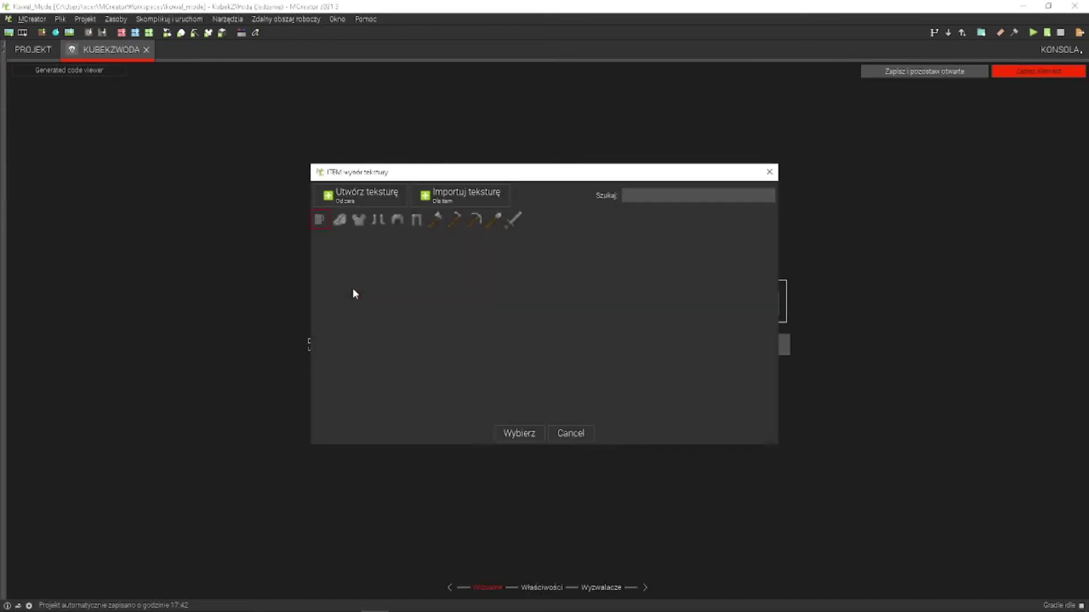
click(351, 196)
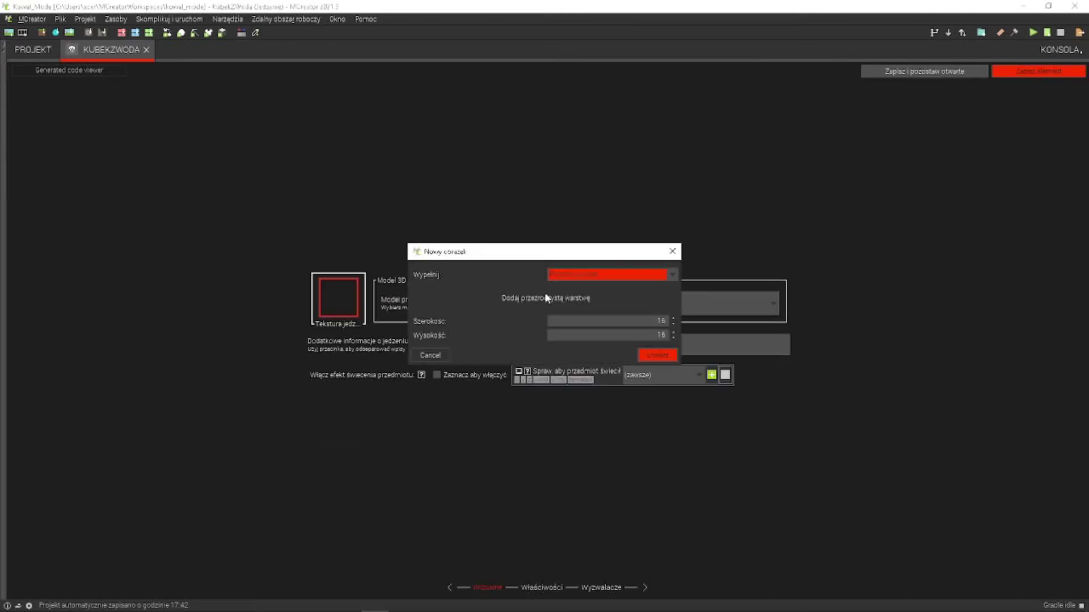
click(657, 355)
Draw a dark grey mug with a one-pixel-deep opening in its rim and a handle at its right side.
click(81, 227)
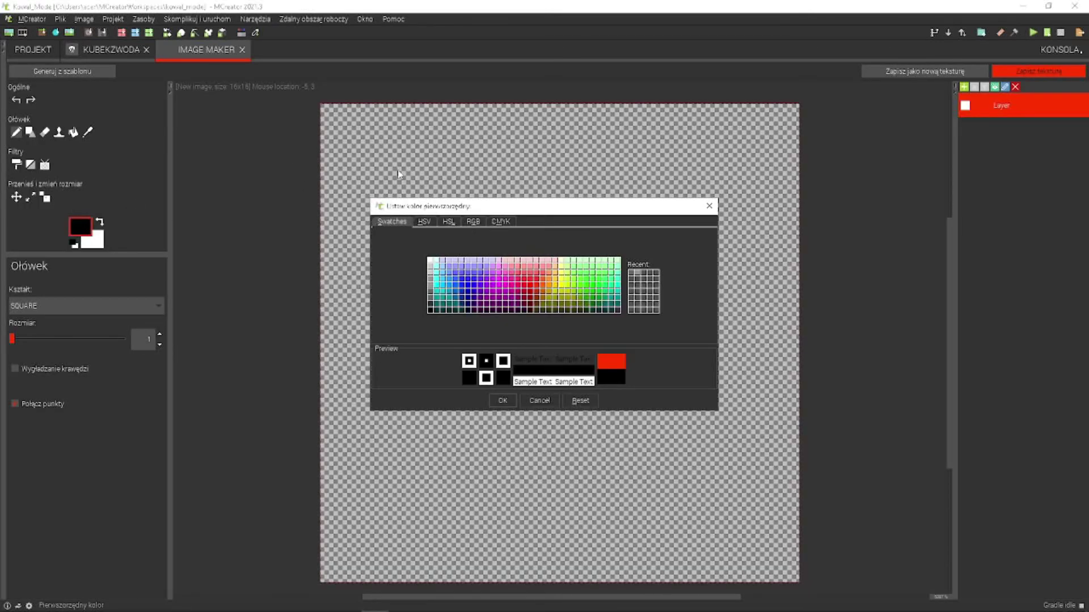
click(433, 291)
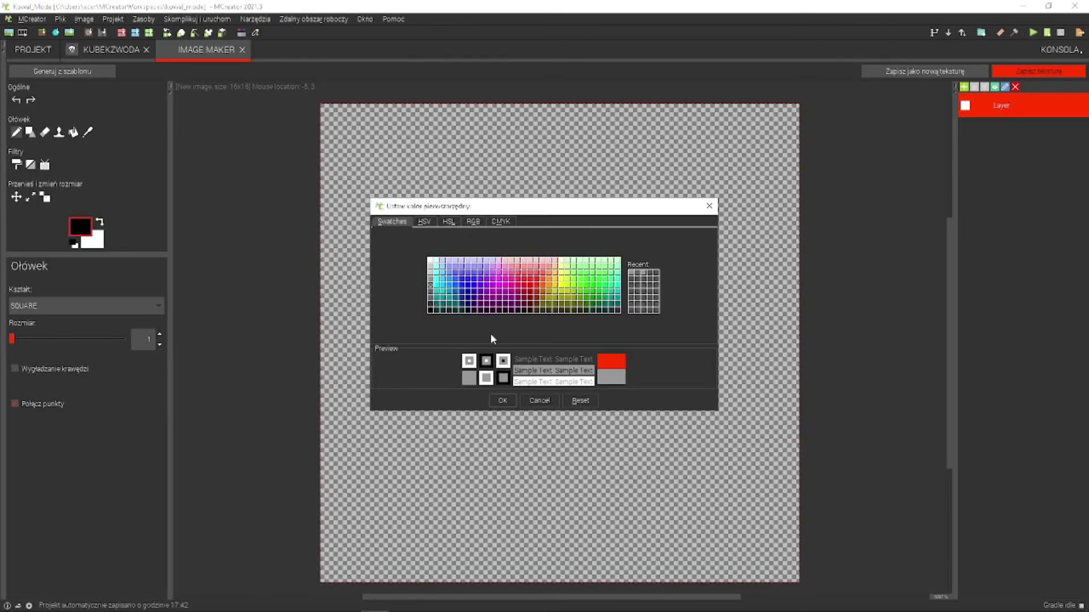
click(428, 289)
click(503, 401)
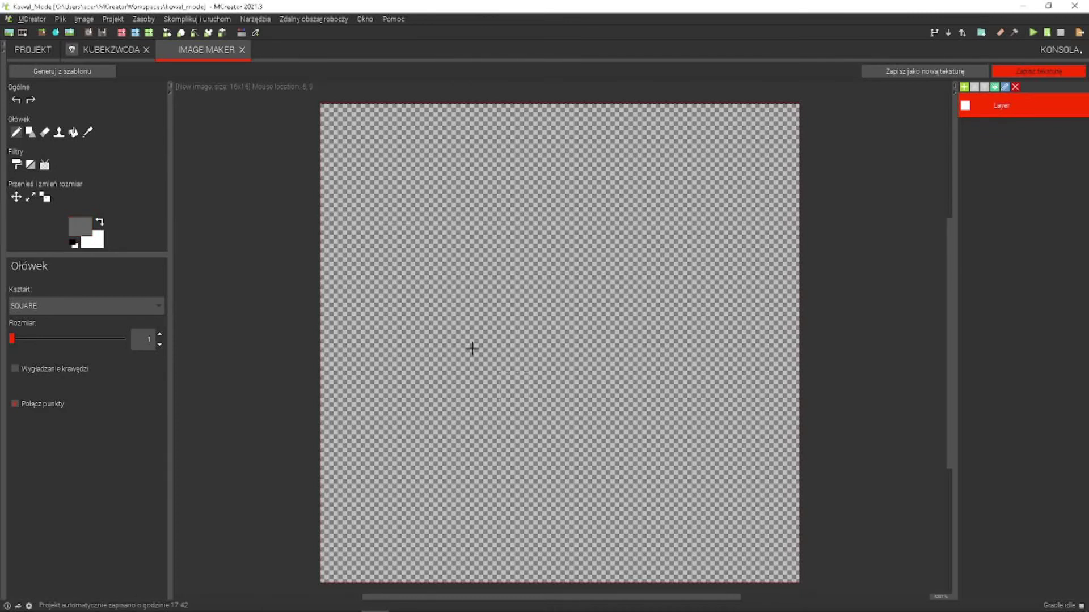
mouse_move(401, 209)
mouse_down()
mouse_move(391, 445)
mouse_move(568, 449)
mouse_move(578, 425)
mouse_move(569, 223)
mouse_move(556, 243)
mouse_move(425, 250)
mouse_move(462, 318)
mouse_move(528, 286)
mouse_move(542, 267)
mouse_move(465, 324)
mouse_move(440, 371)
mouse_move(445, 397)
mouse_move(535, 347)
mouse_move(518, 413)
mouse_move(552, 397)
mouse_move(545, 388)
mouse_up()
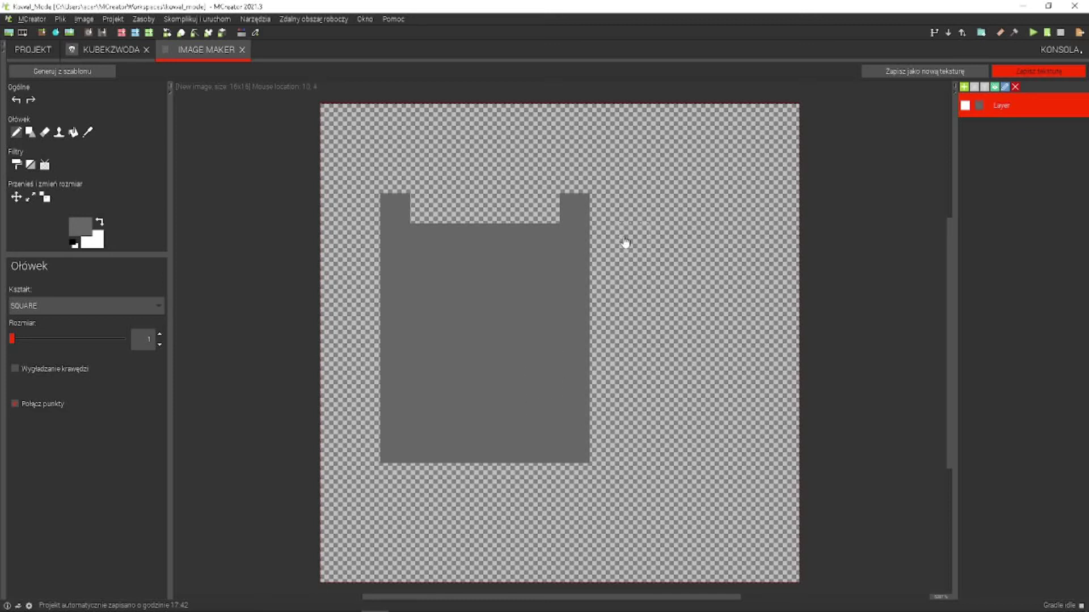
mouse_move(596, 243)
mouse_down()
mouse_move(639, 240)
mouse_move(634, 368)
mouse_move(615, 367)
mouse_up()
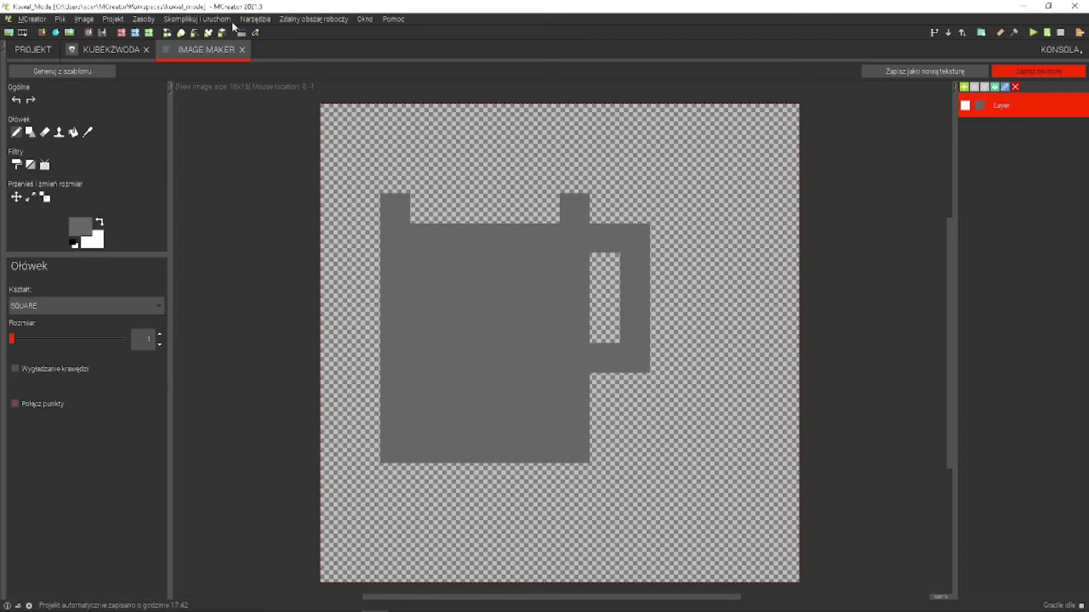
Fill the mug's rim opening with bright blue water and add three blue single-pixel droplets above the mug.
click(80, 226)
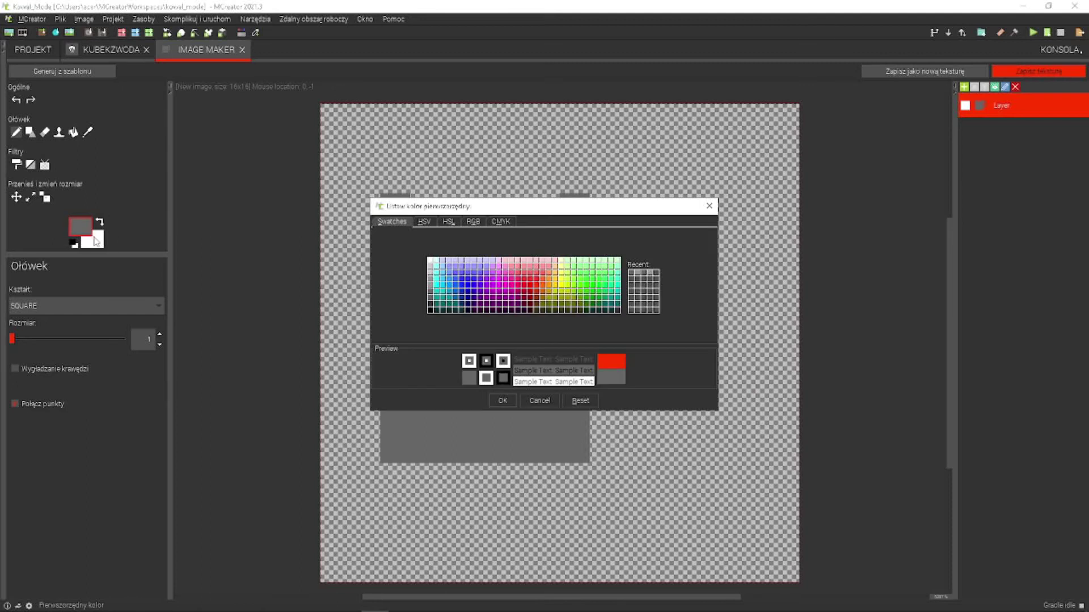
click(452, 285)
click(502, 401)
drag(425, 208, 552, 208)
click(395, 148)
click(574, 148)
click(485, 118)
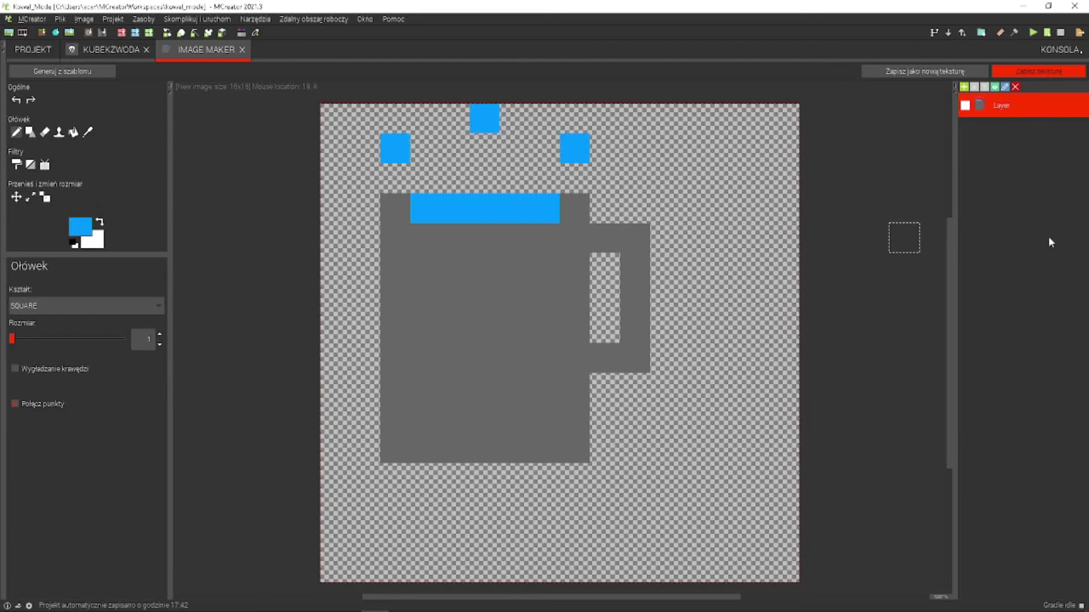
Save the water mug drawing as an item texture named woda.
click(1042, 70)
click(542, 324)
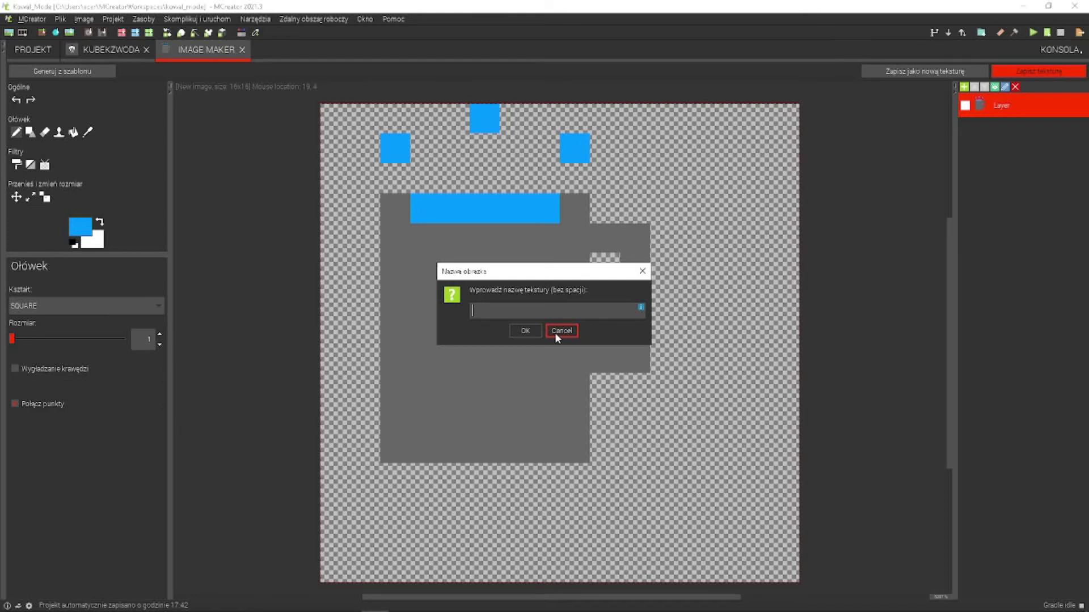
text(woda)
click(521, 331)
Assign the woda texture to the KubekZWoda food, close the texture image, and save the food element.
click(108, 50)
click(338, 298)
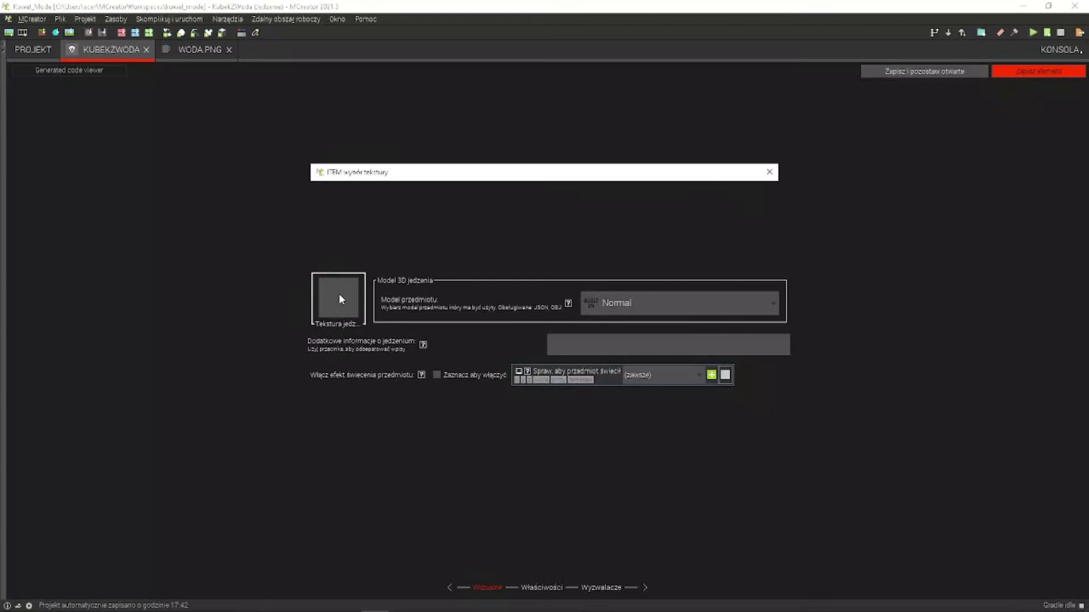
click(518, 433)
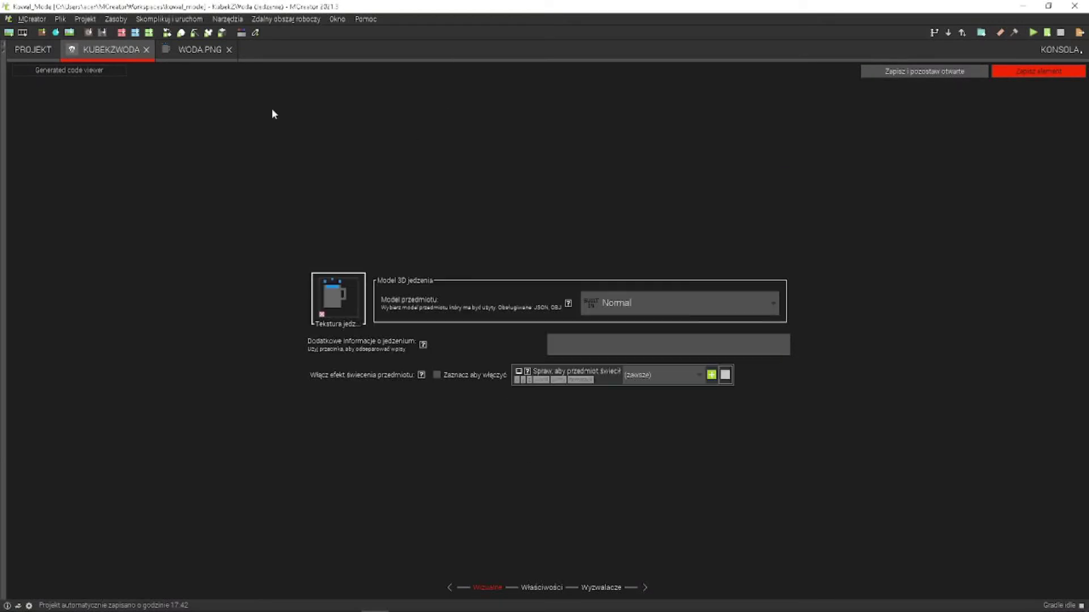
click(233, 50)
click(229, 50)
click(1068, 75)
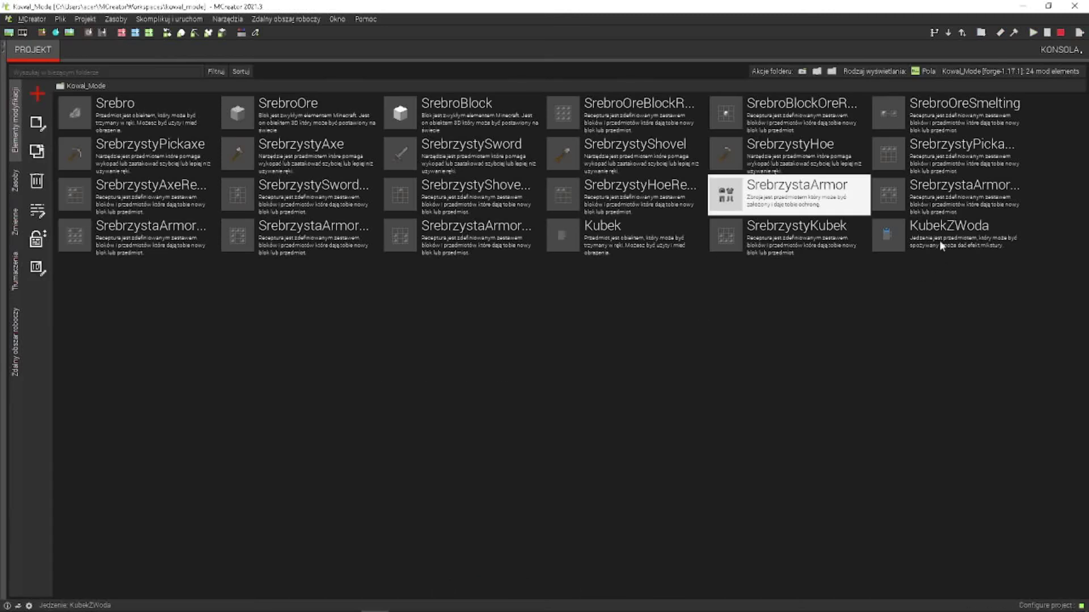
click(35, 91)
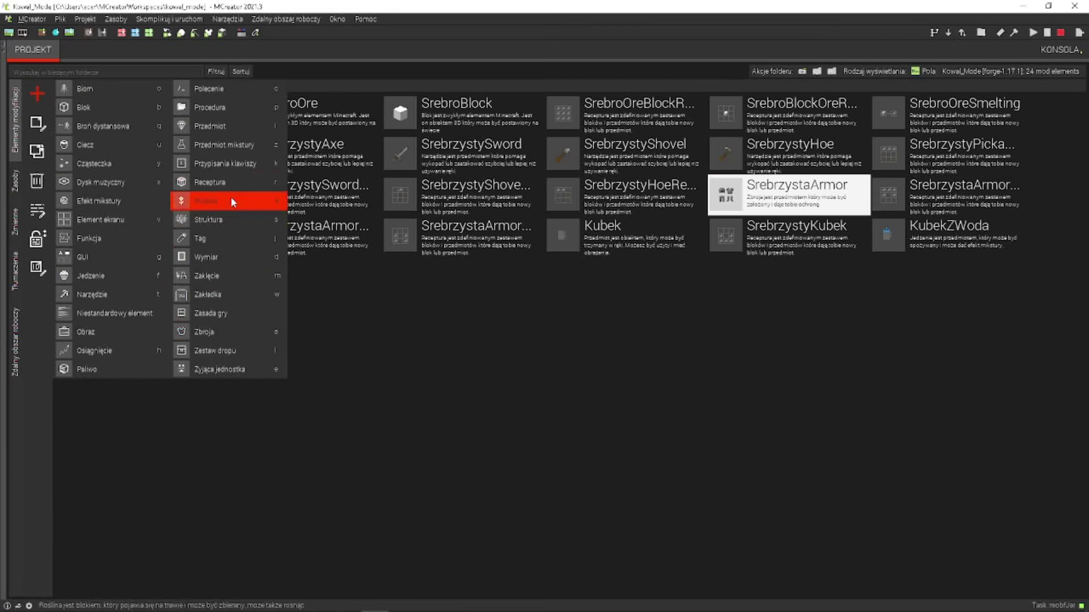
click(224, 183)
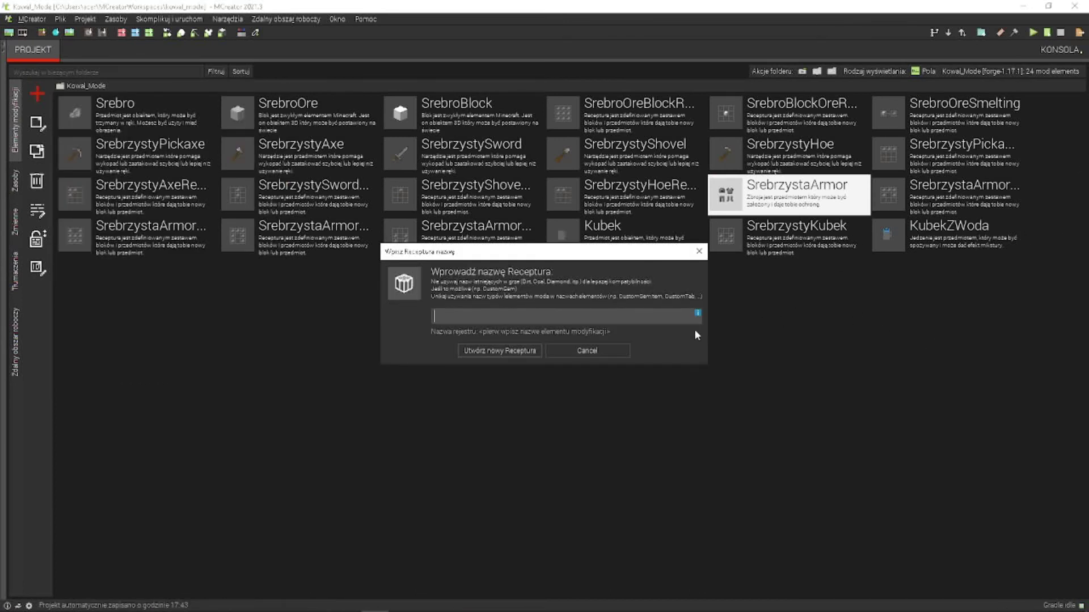
click(494, 350)
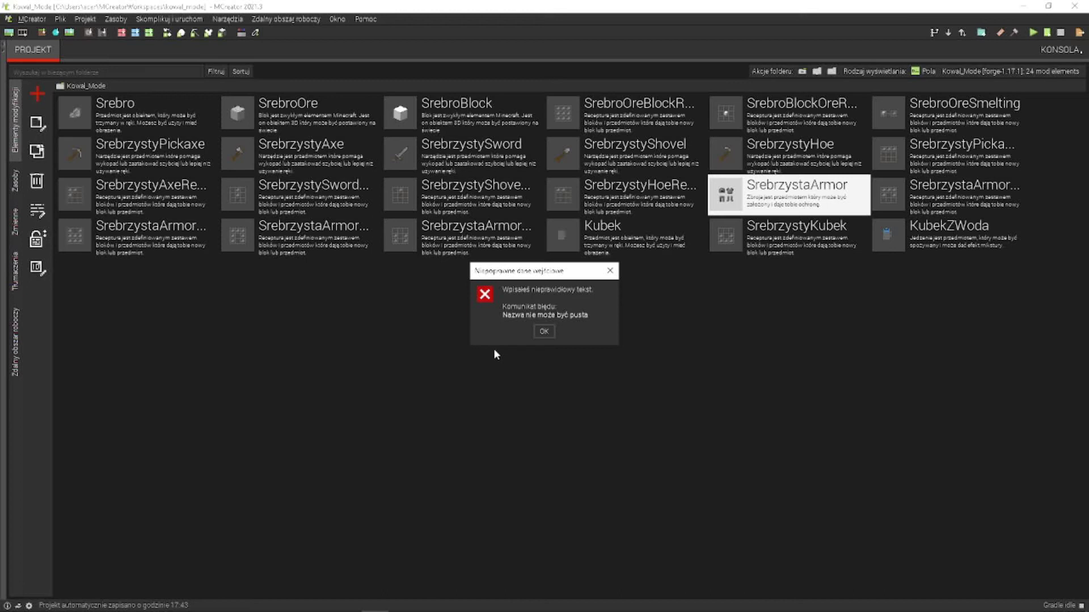
click(550, 335)
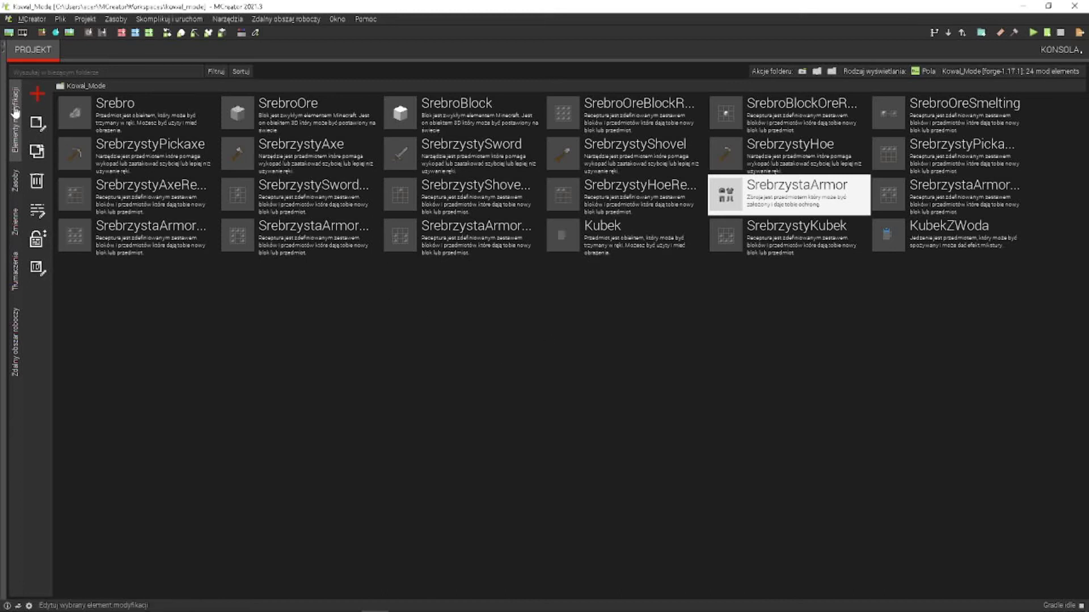
Create a new recipe element named Wodniesty_Kubek.
click(36, 95)
click(249, 182)
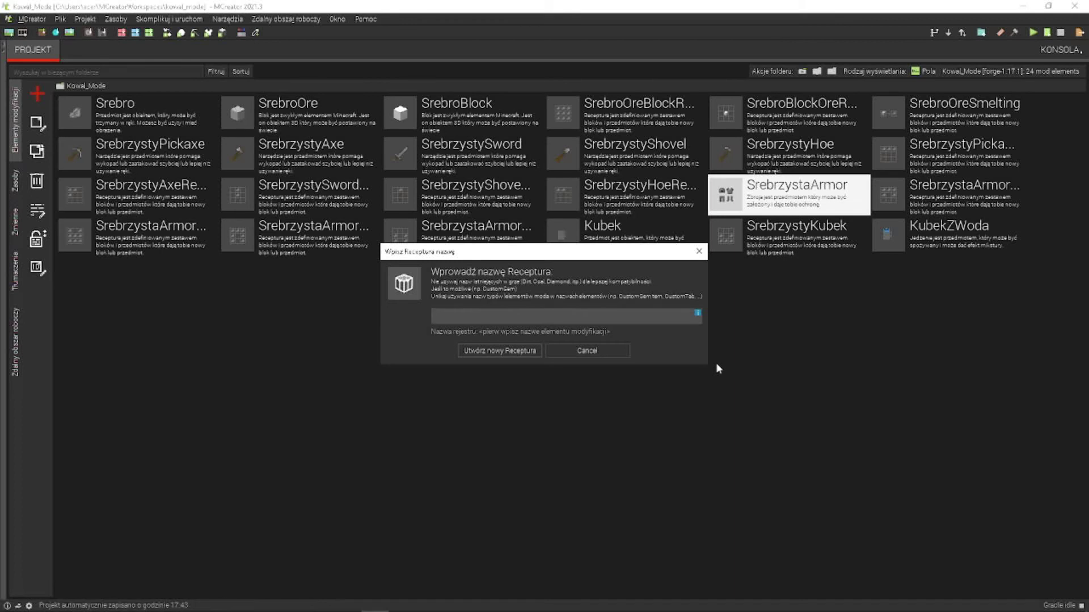
text(W)
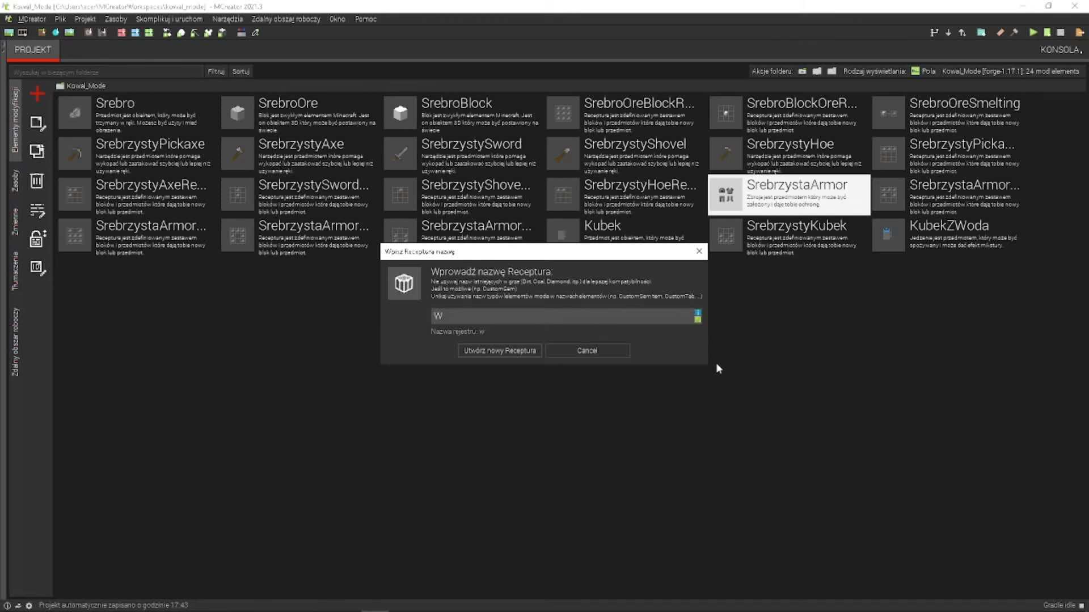
text(odniesty_Kuu)
text(ek)
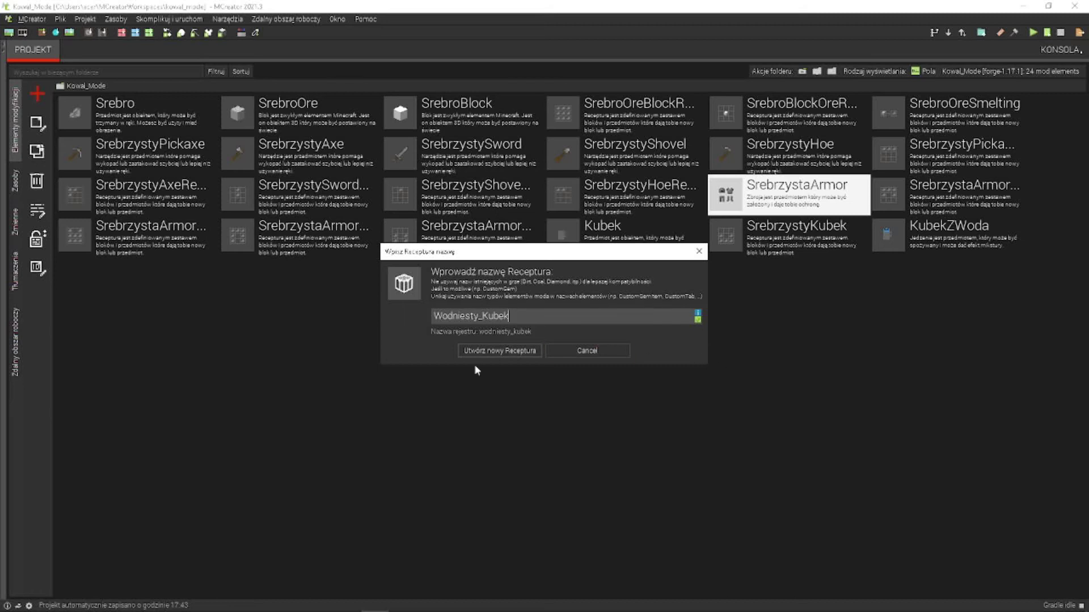
click(504, 351)
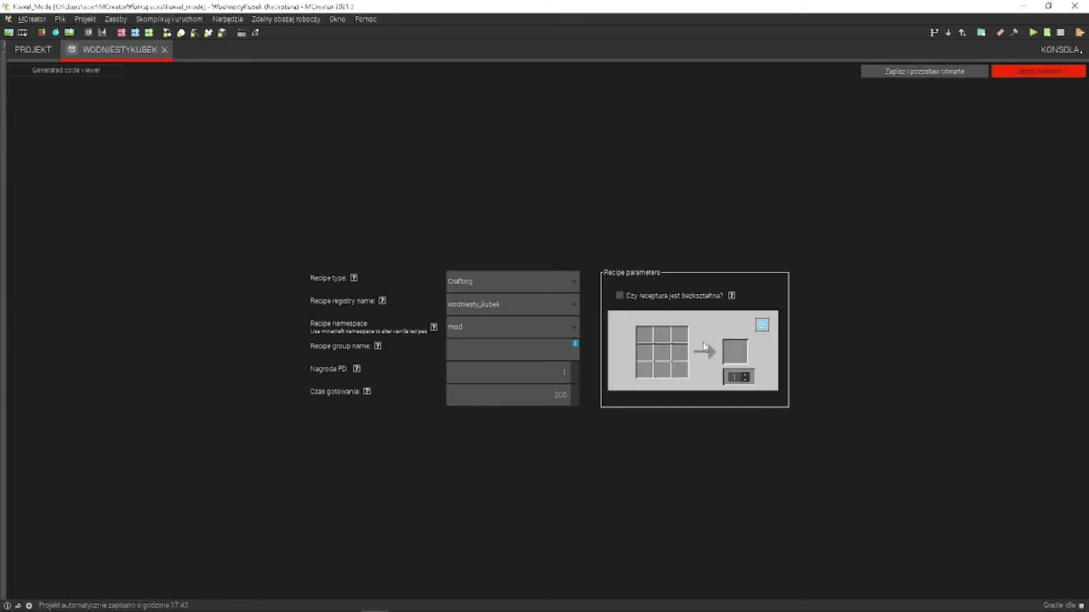
Place Kubek in the centre slot and Water Bucket in the middle-right slot of the crafting grid.
click(644, 355)
click(322, 266)
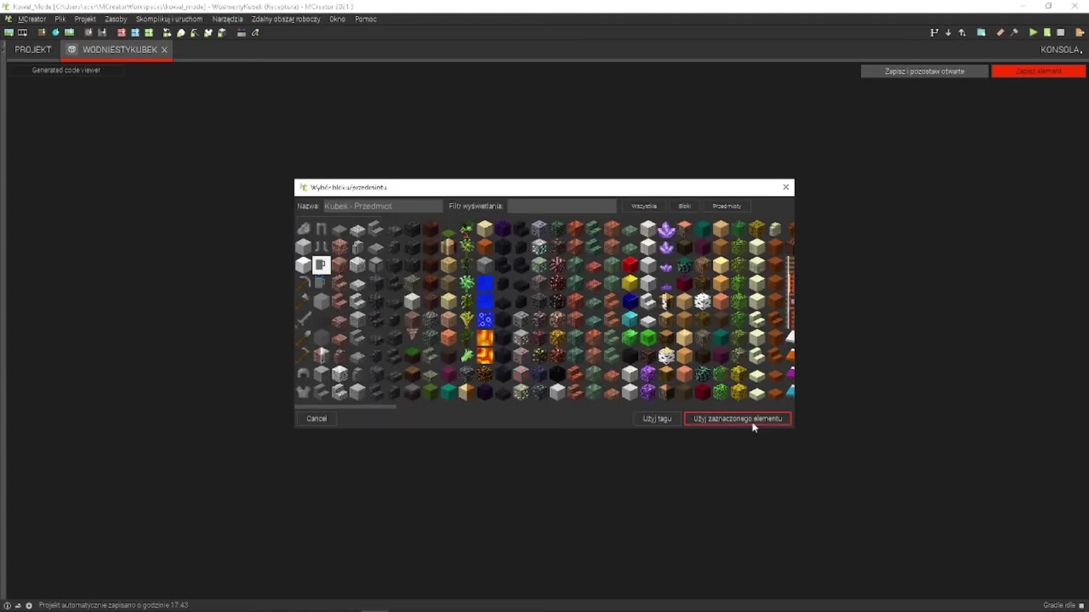
click(737, 419)
click(675, 357)
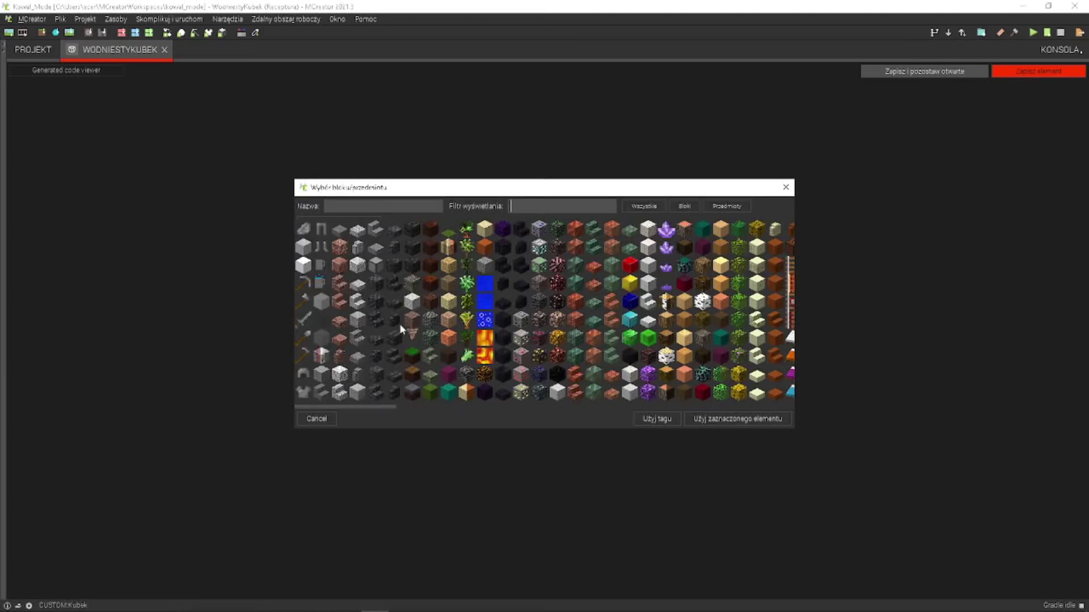
text(buck)
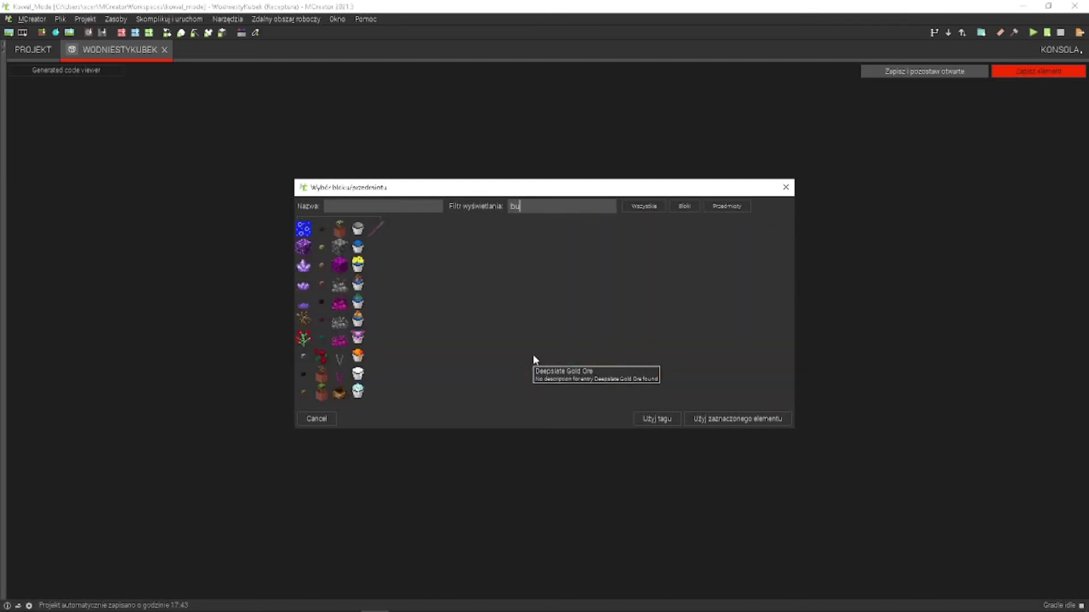
click(312, 247)
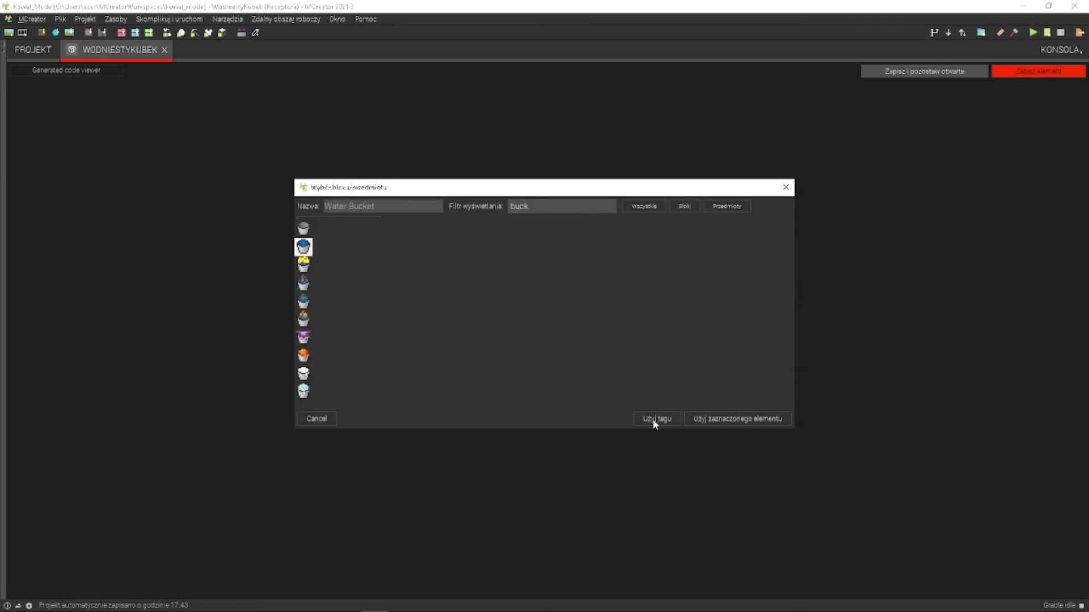
click(715, 423)
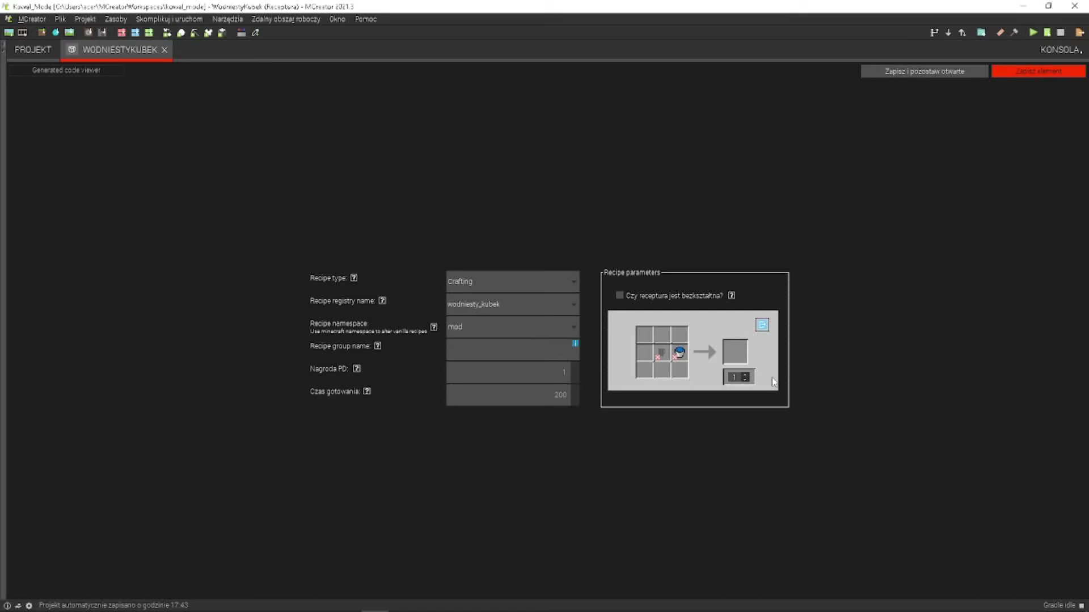
Set the recipe's result to KubekZWoda with an amount of 2 and save the recipe element.
click(742, 356)
click(320, 282)
click(737, 419)
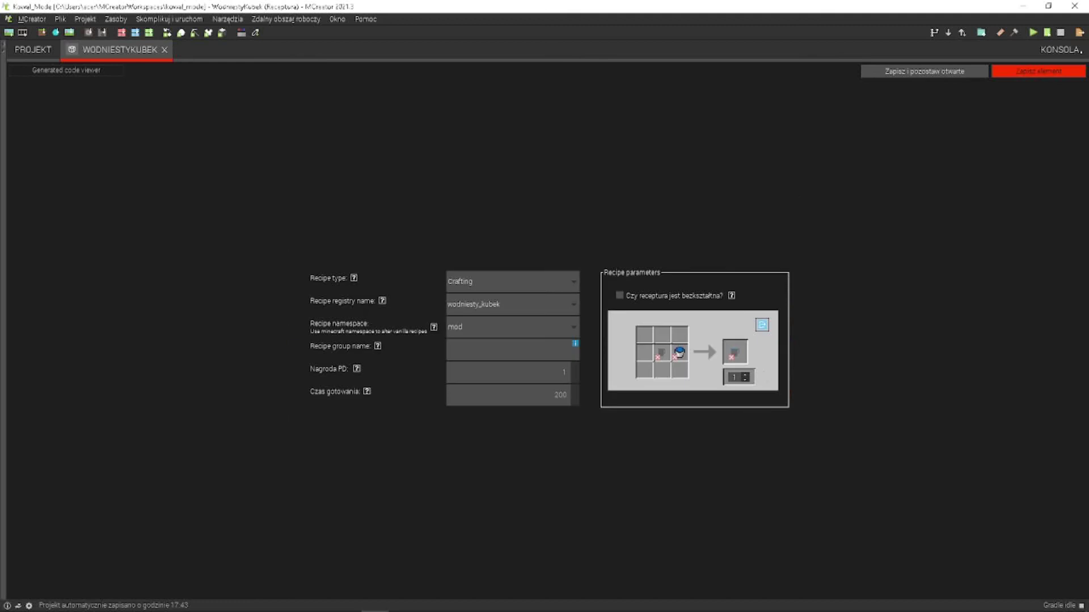
click(746, 374)
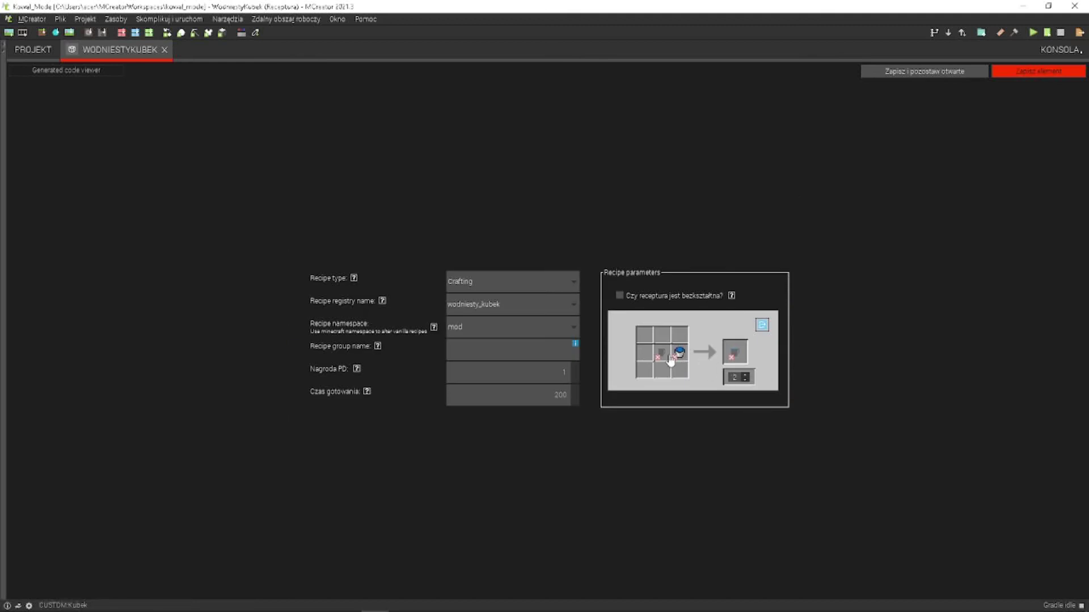
click(1015, 69)
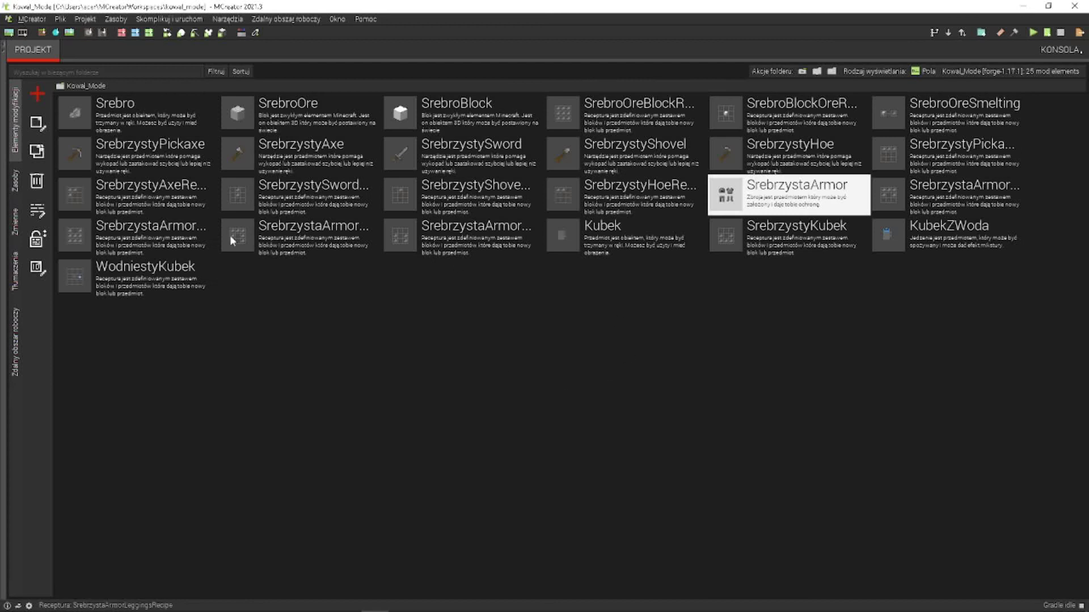
Create a new achievement element named Z_Suchego_Na_Mokre.
click(38, 93)
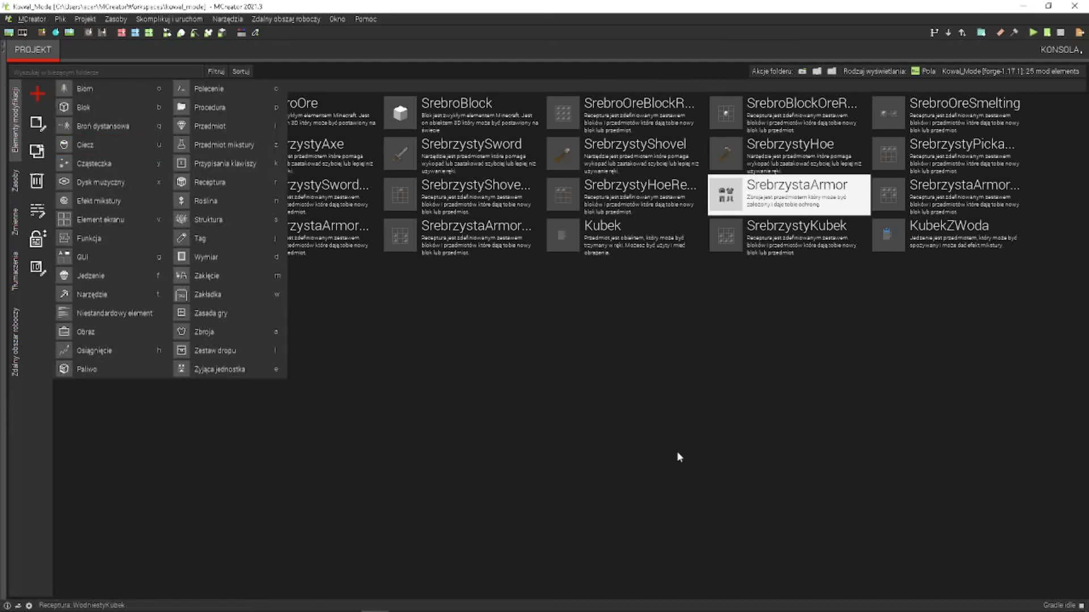
click(100, 350)
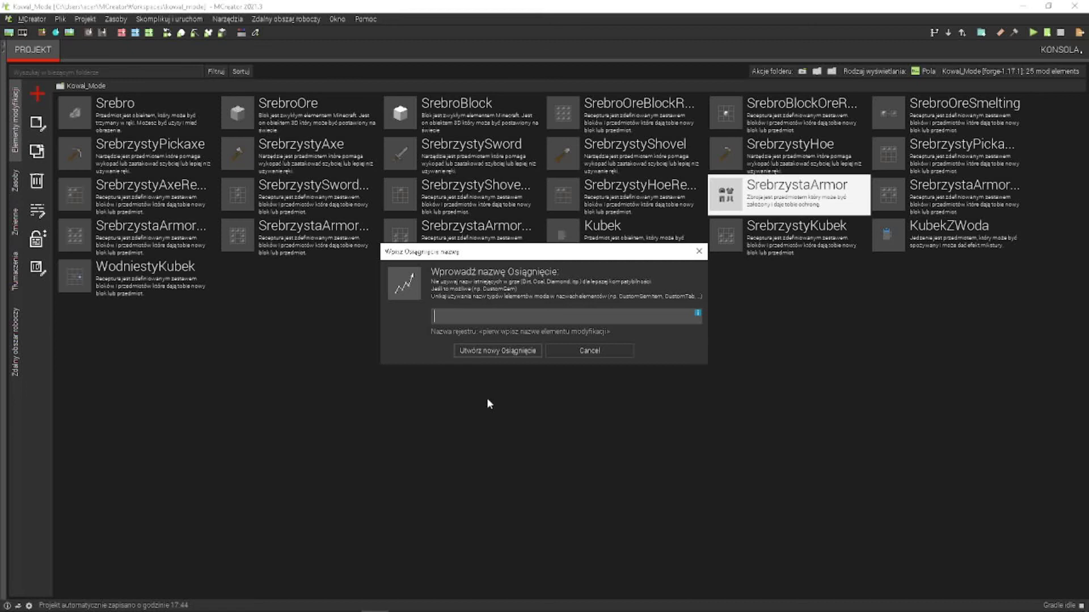
text(Z_Mokrego)
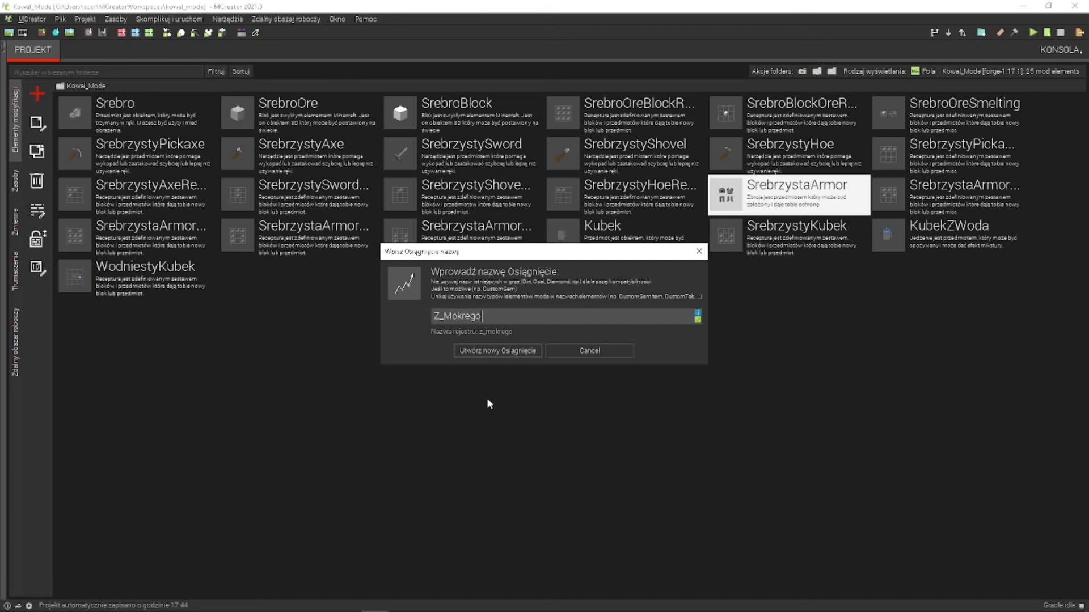
text(_)
key(BackSpace)
key(BackSpace)
key(BackSpace)
key(BackSpace)
key(BackSpace)
key(BackSpace)
key(BackSpace)
key(BackSpace)
key(BackSpace)
text(_Suchego_Na_Mokre)
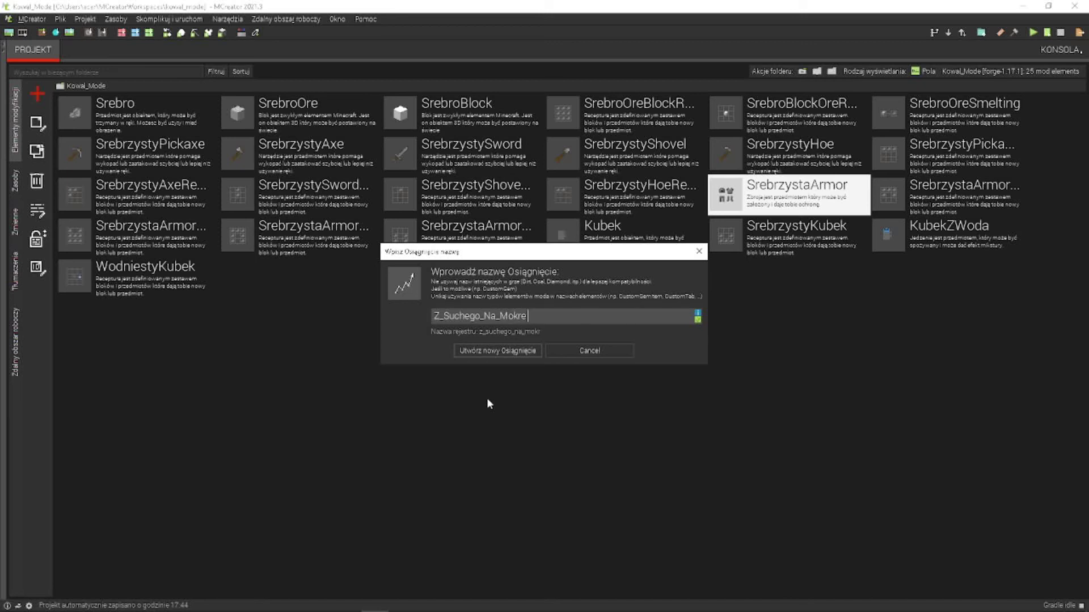
click(497, 351)
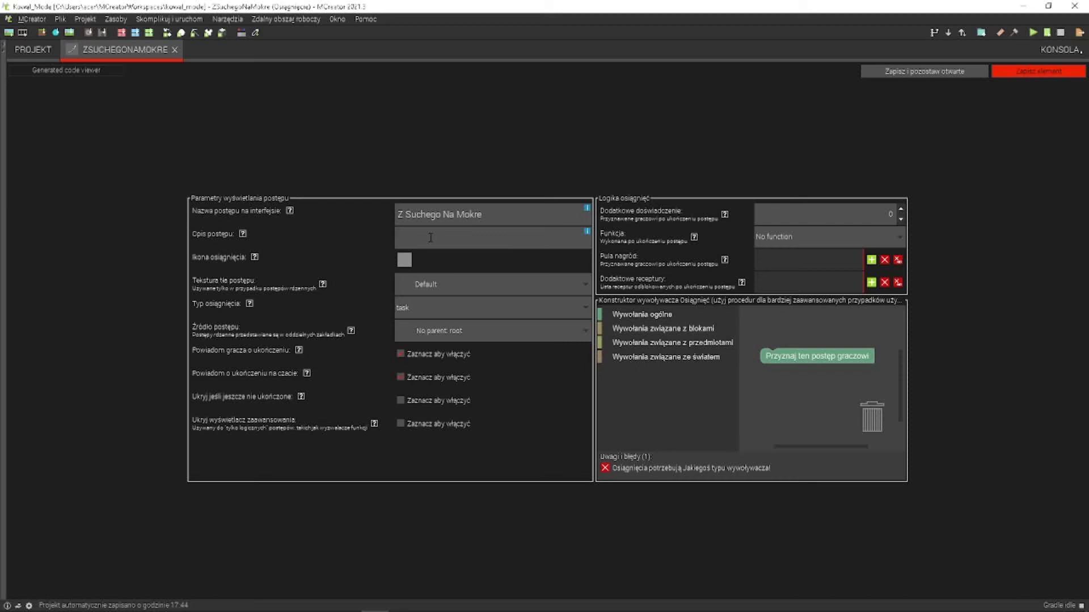
Describe the achievement as "Wlej do kubka wody" and use KubekZWoda as its icon.
text(Wlej do kubka wody)
click(400, 264)
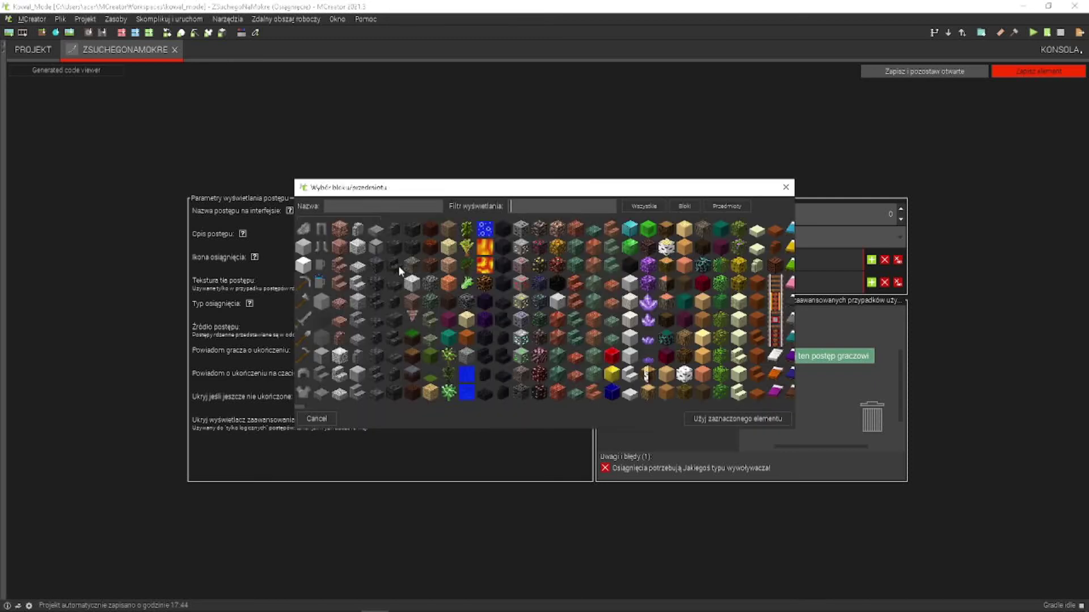
click(319, 284)
click(736, 419)
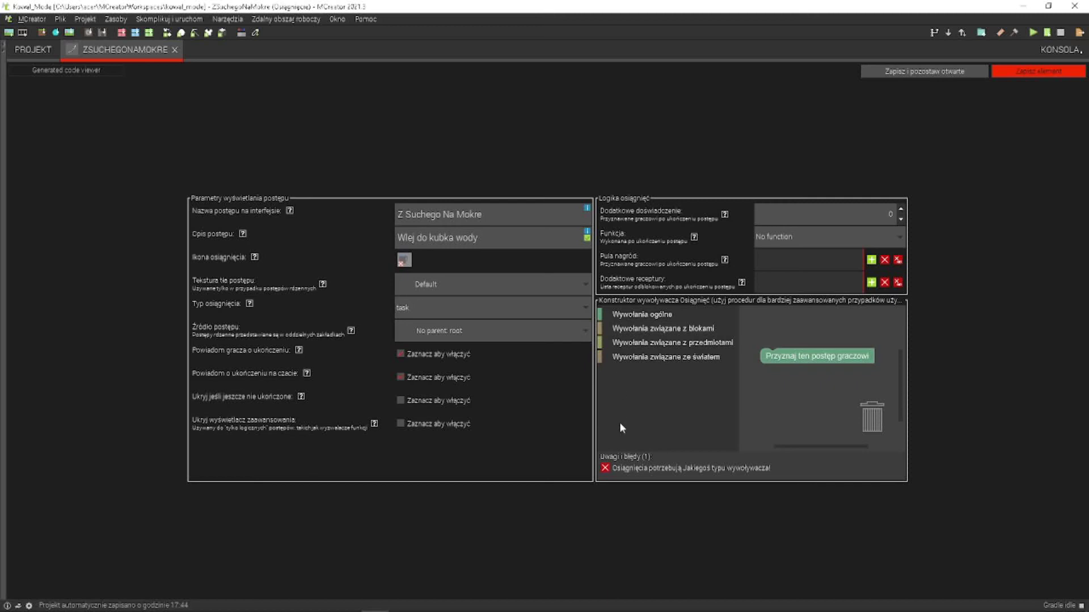
Attach an item-in-inventory trigger for KubekZWoda to the achievement and save the element.
drag(791, 362, 781, 392)
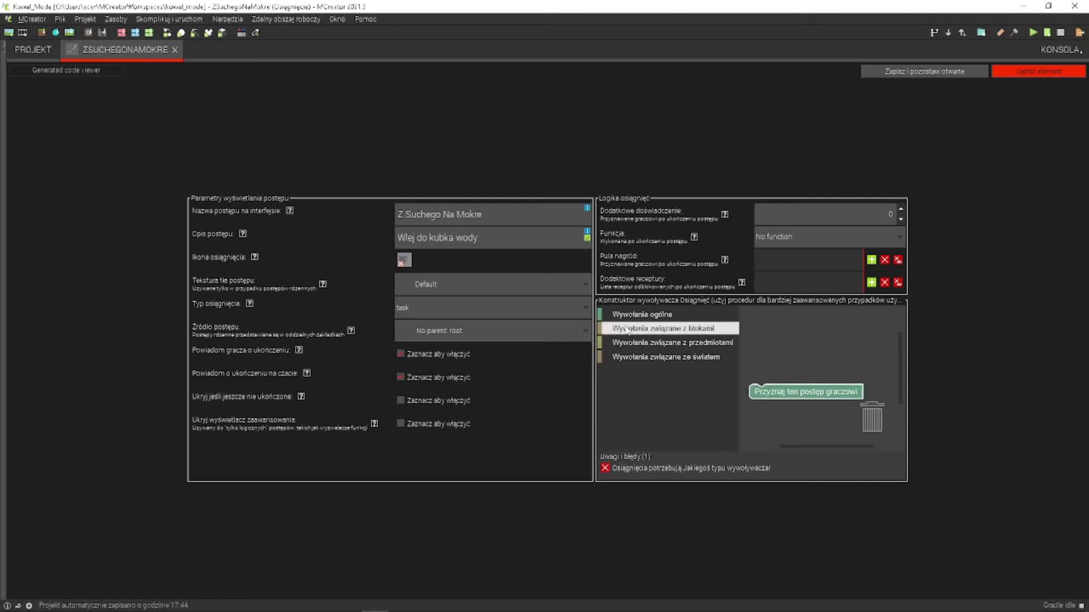
click(672, 342)
drag(795, 416, 796, 365)
drag(831, 421, 729, 411)
click(843, 363)
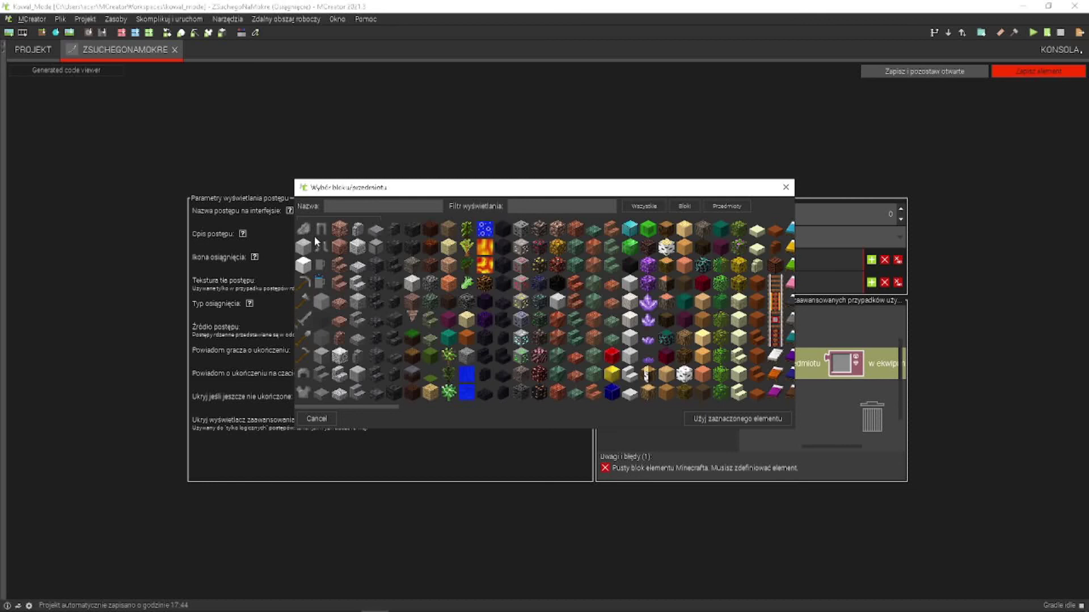
click(323, 286)
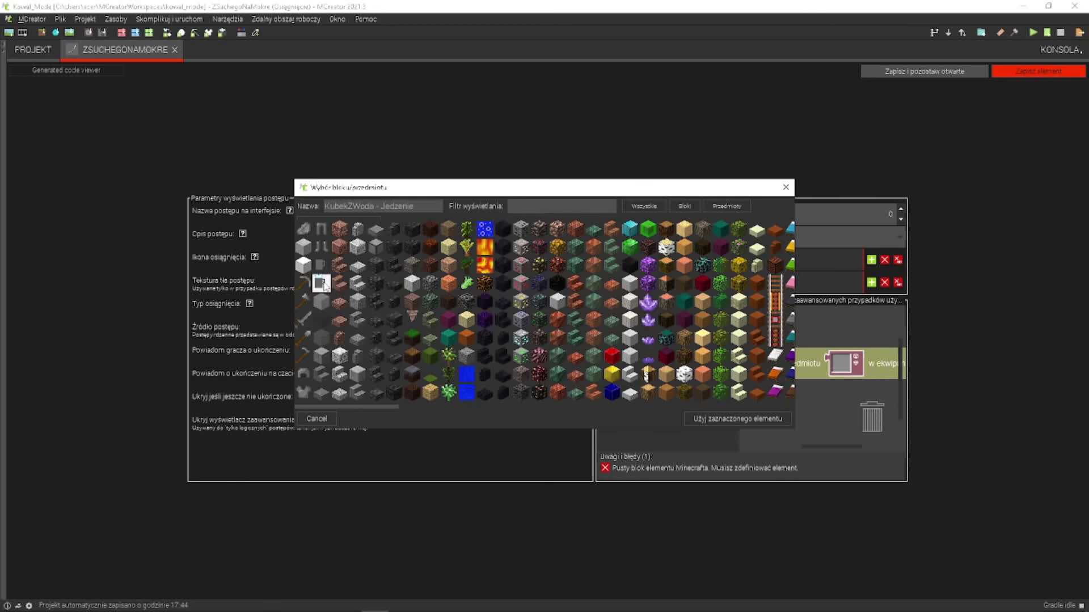
click(735, 420)
click(1021, 74)
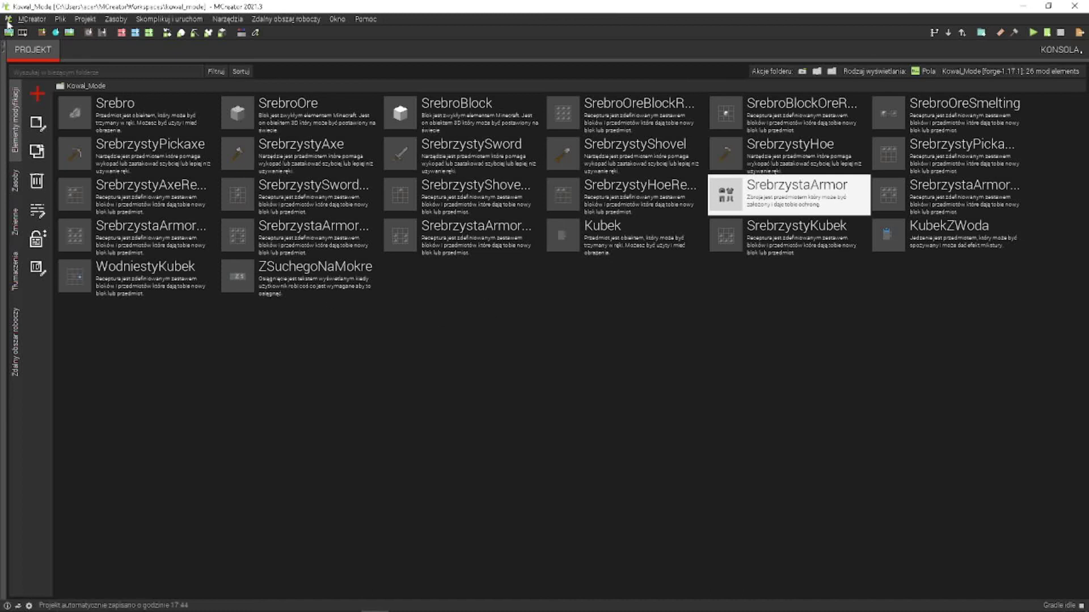
Build and export the mod without a donation, saving it to the desktop (Pulpit) as a JAR file named "Mod na film 2".
click(1079, 33)
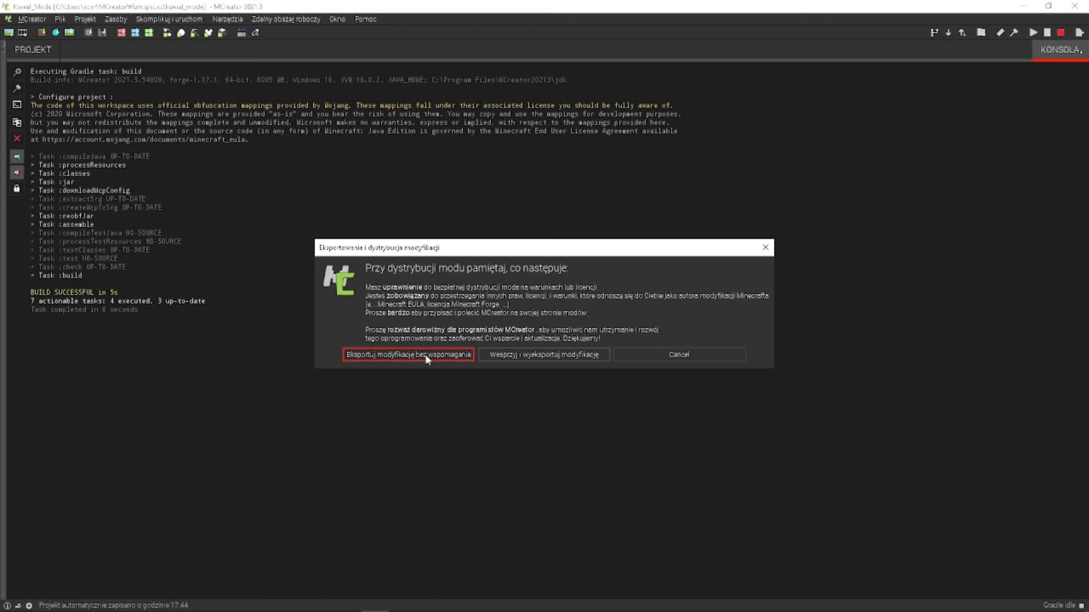
click(426, 360)
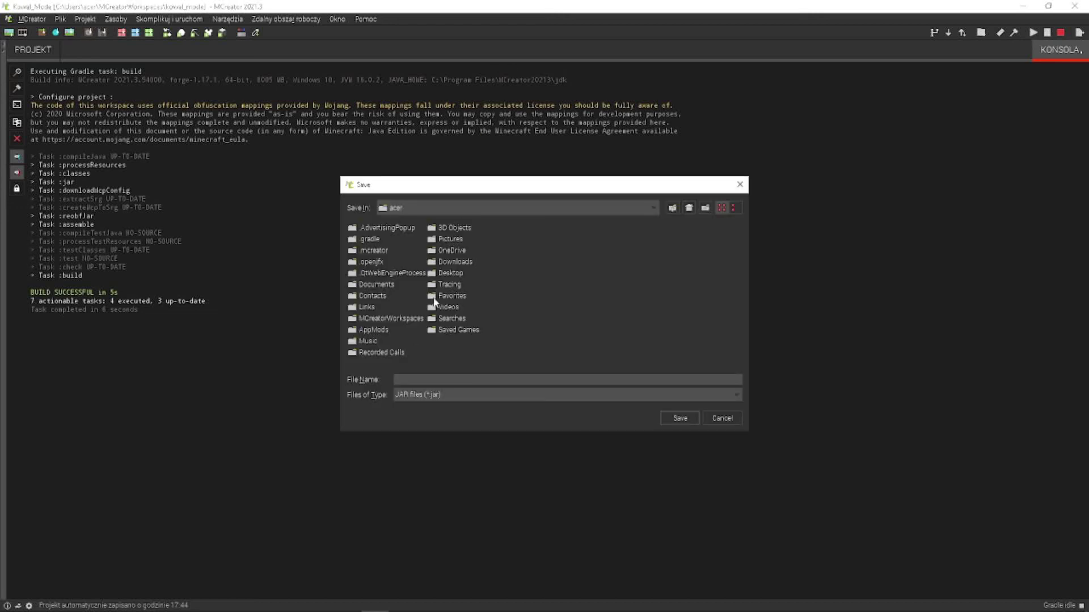
click(403, 207)
scroll(428, 250, up, 2)
click(422, 231)
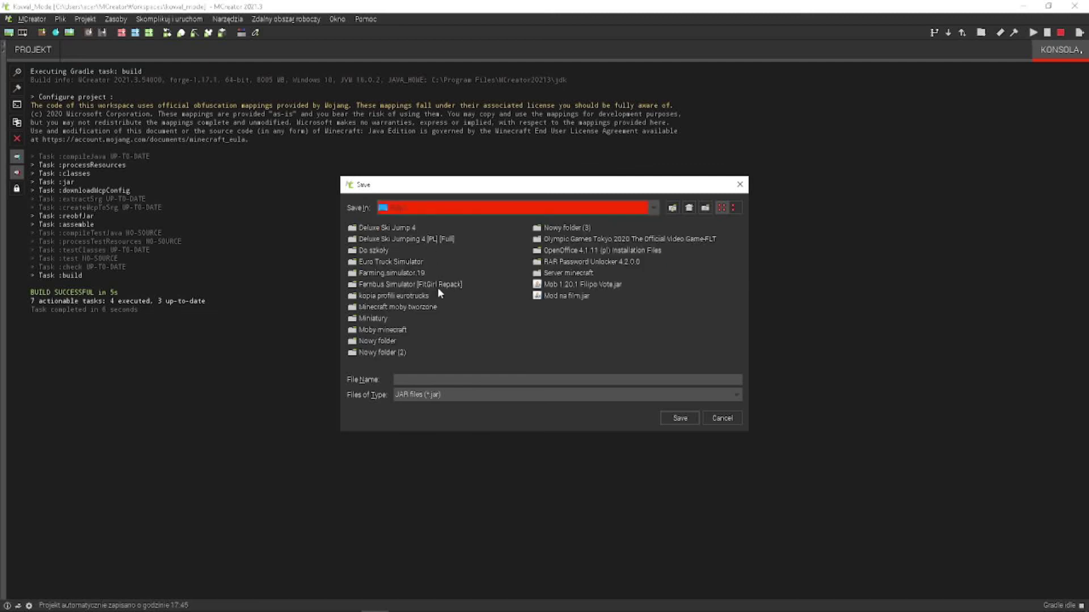
click(455, 384)
text(Mod na)
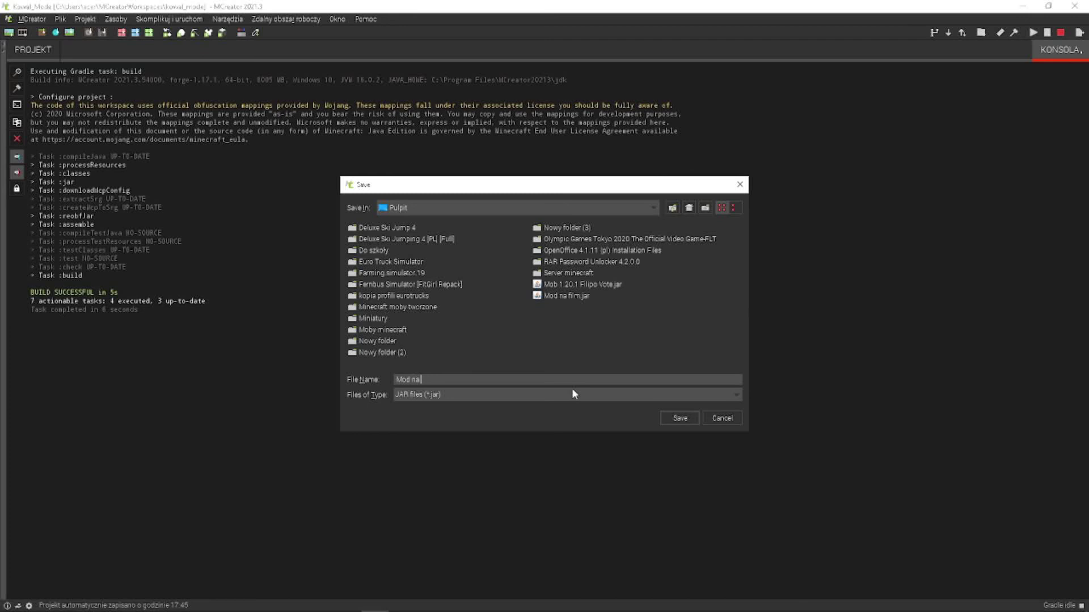
text( film 2)
click(688, 417)
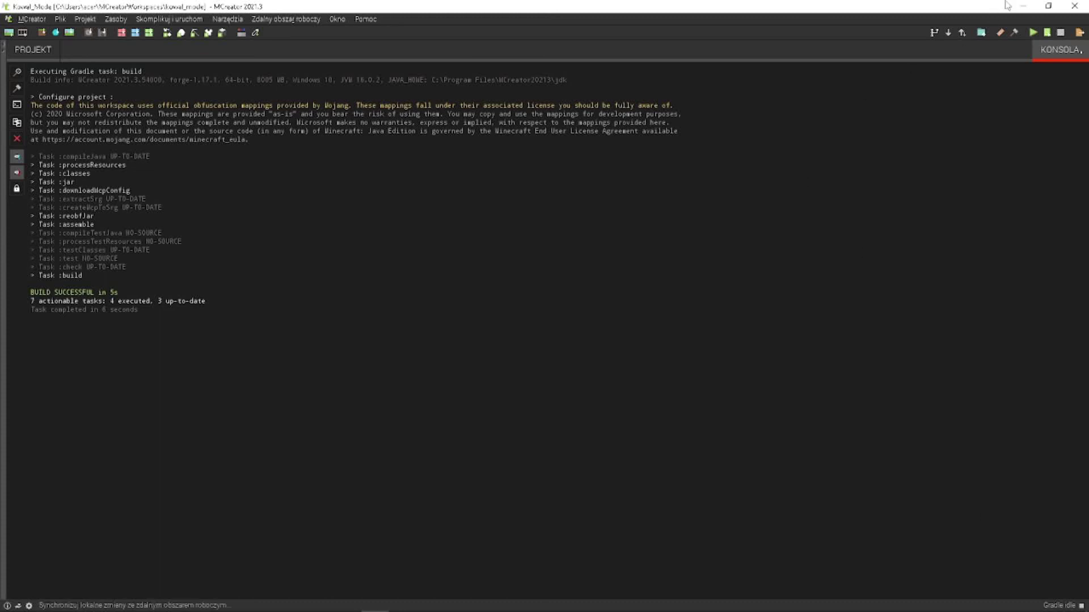
Switch to the desktop and examine the .minecraft folder through the TLauncher shortcut's file location, then close the folder and properties windows.
click(1023, 6)
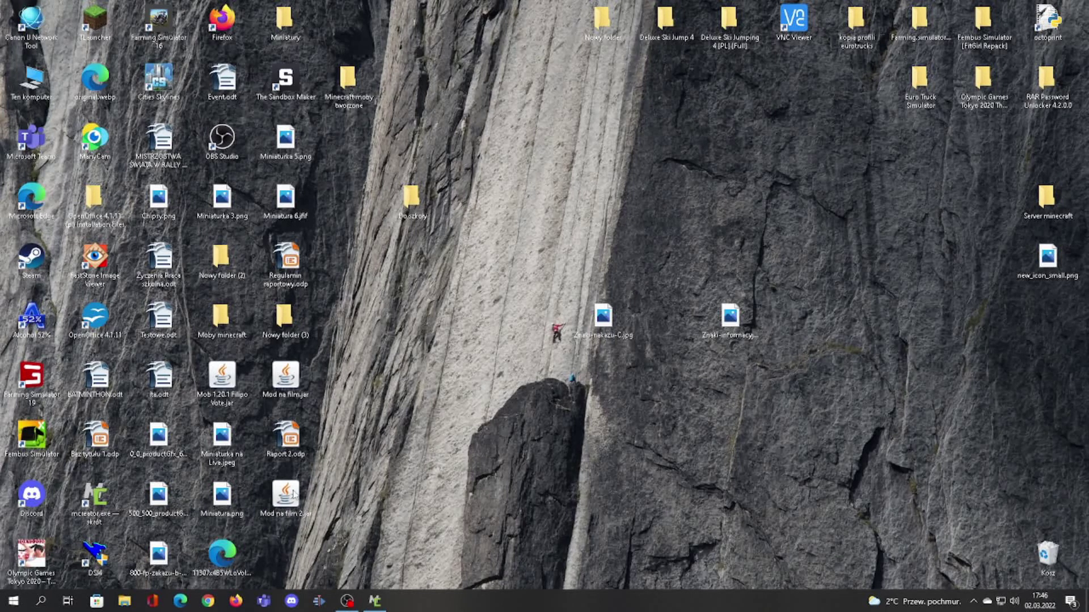
right_click(109, 19)
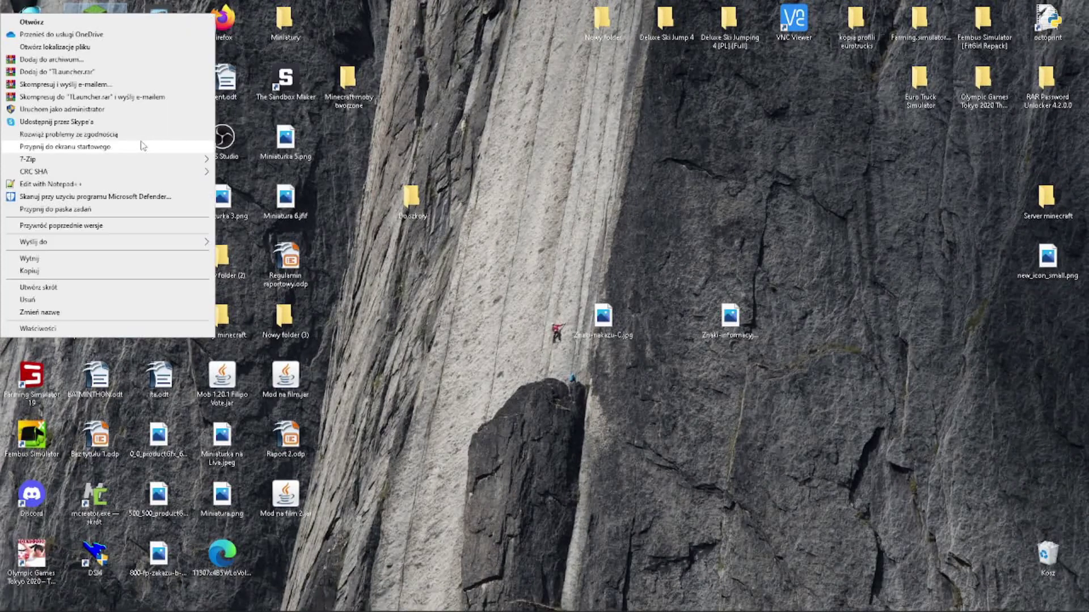
click(93, 330)
click(173, 213)
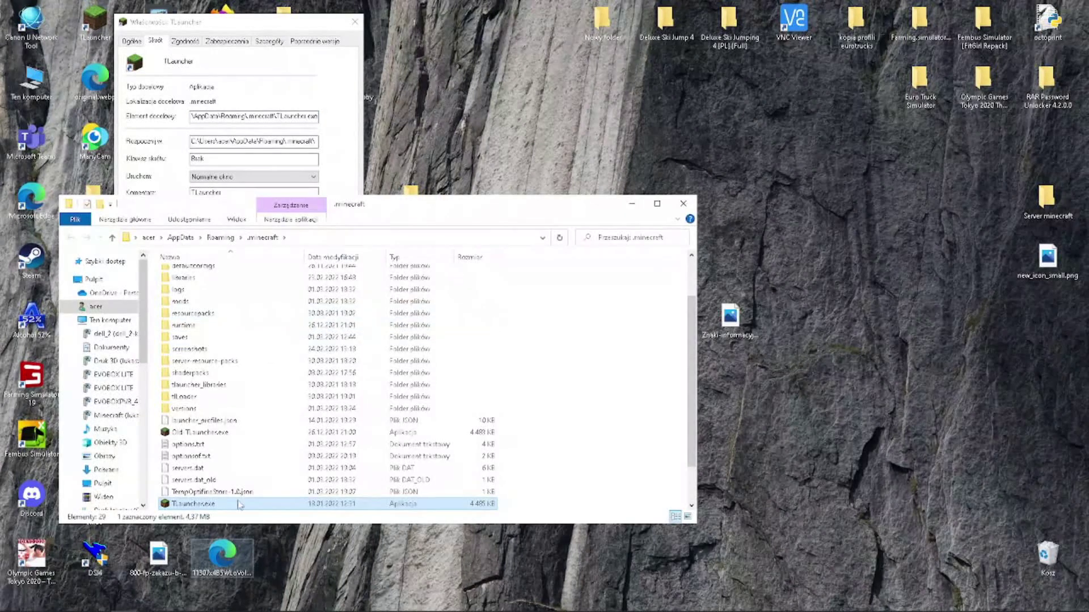
scroll(238, 505, down, 2)
click(684, 203)
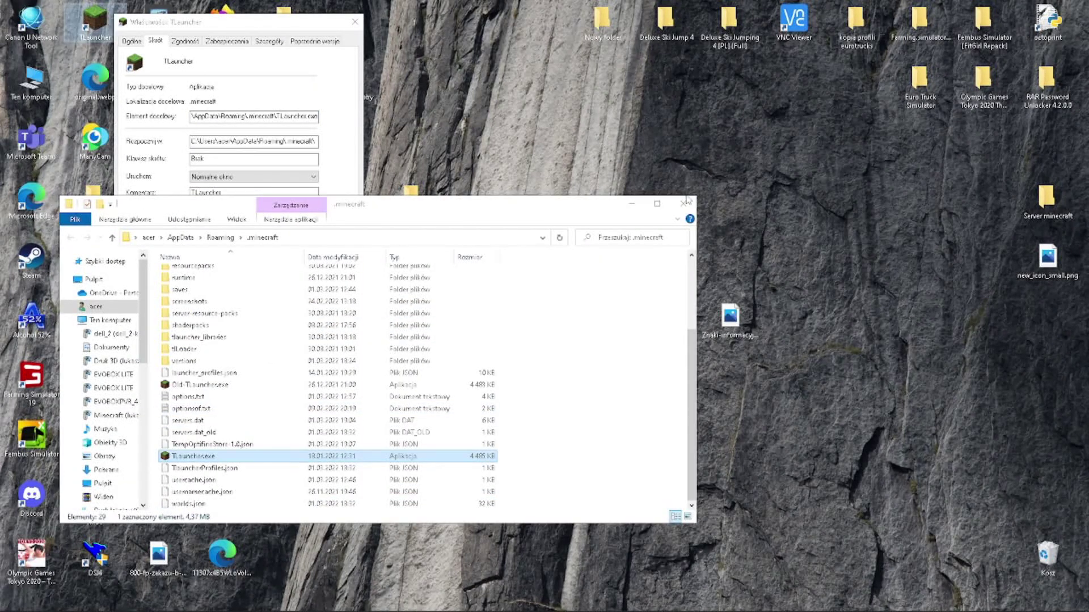
click(685, 203)
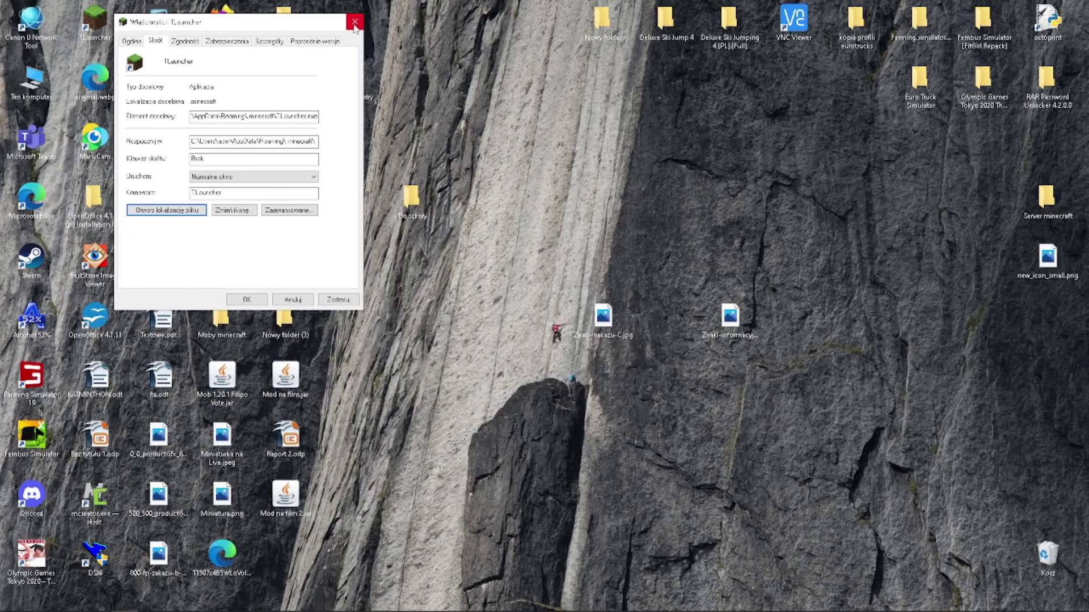
click(354, 23)
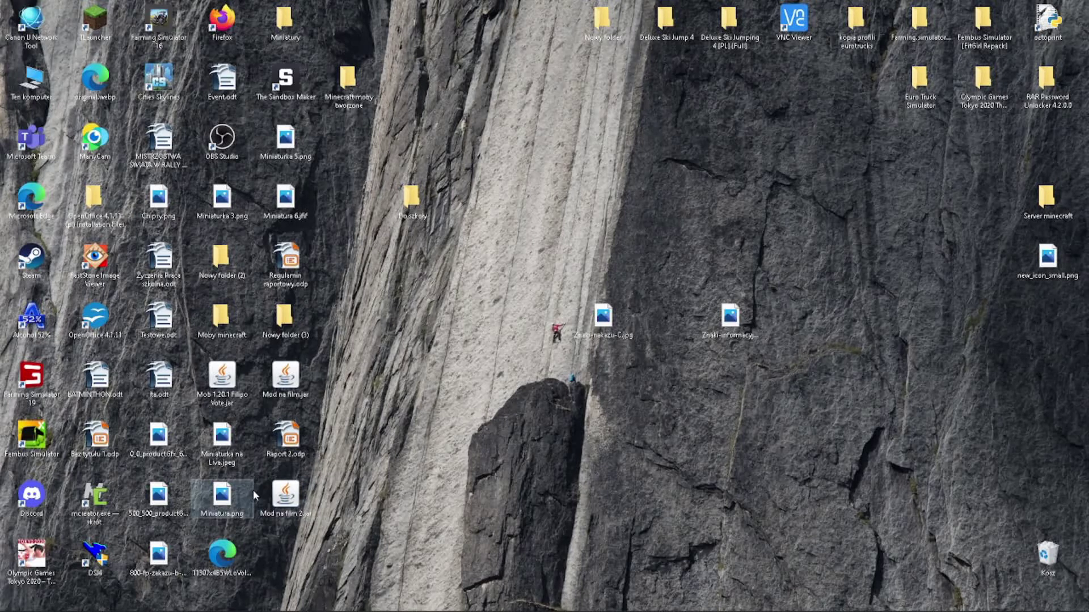
mouse_move(254, 490)
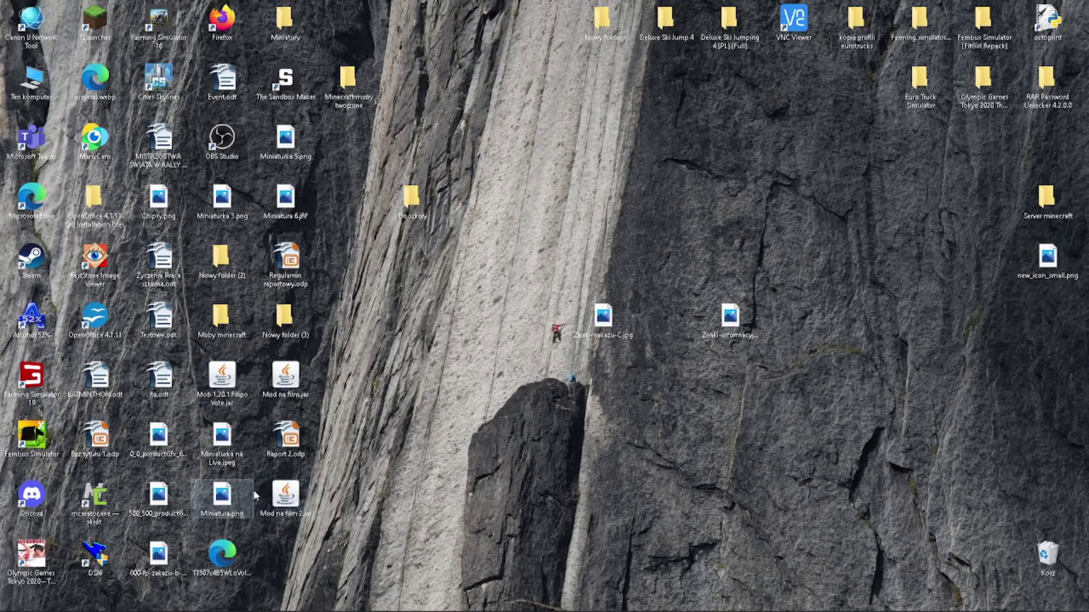